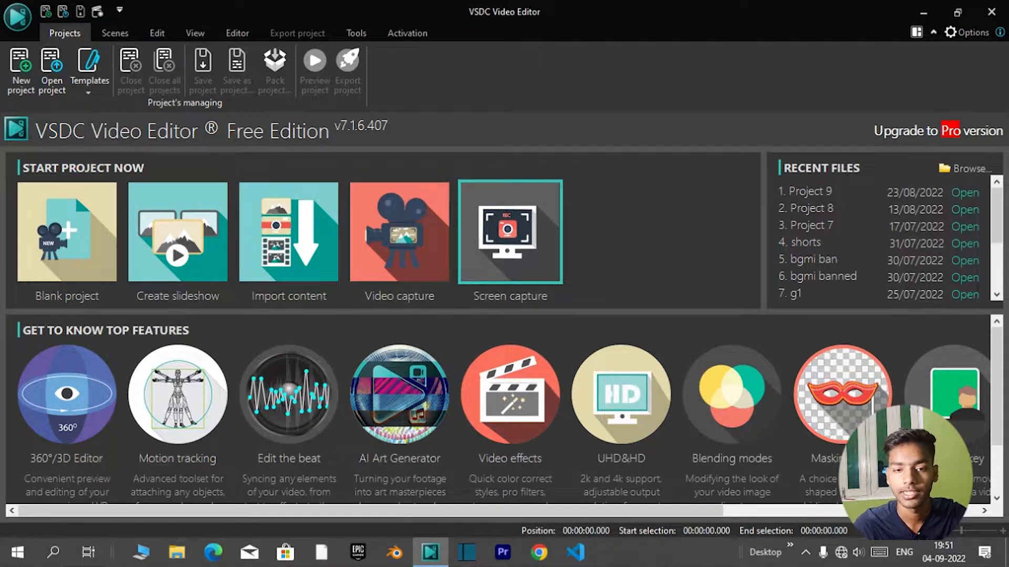
scroll(883, 242, "down", 3)
scroll(882, 241, "up", 3)
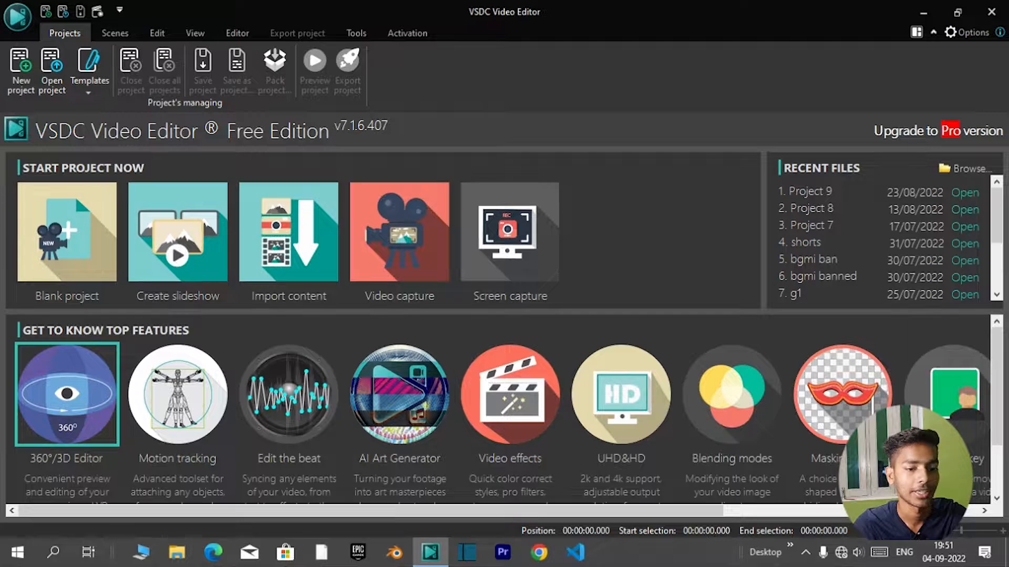
scroll(67, 394, "down", 1)
scroll(67, 395, "up", 1)
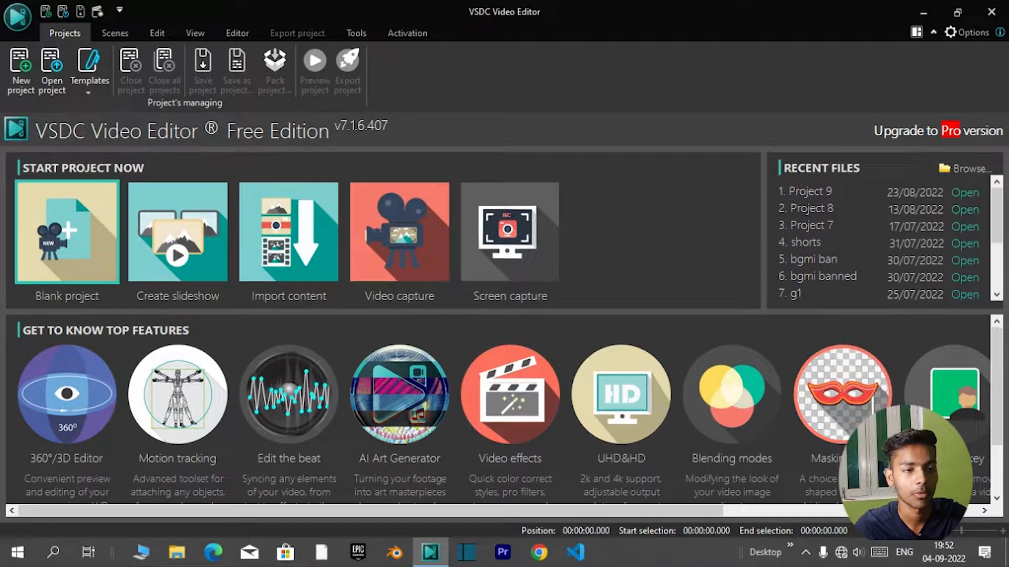
- Create a blank project titled Project 10 with the Free configuration device and a custom resolution of 1928 × 1080 px at 30 fps
left_click(67, 233)
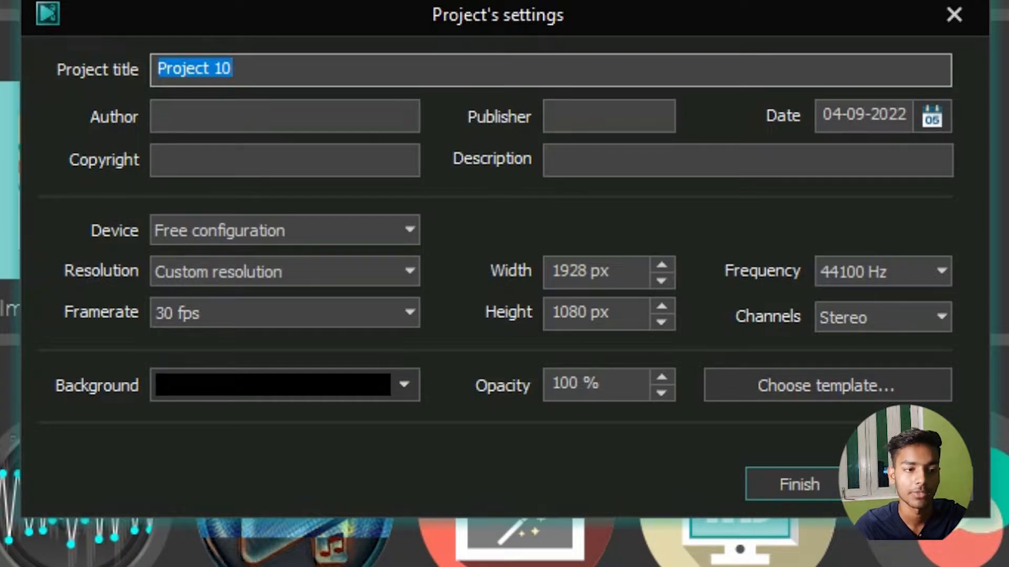
left_click(241, 70)
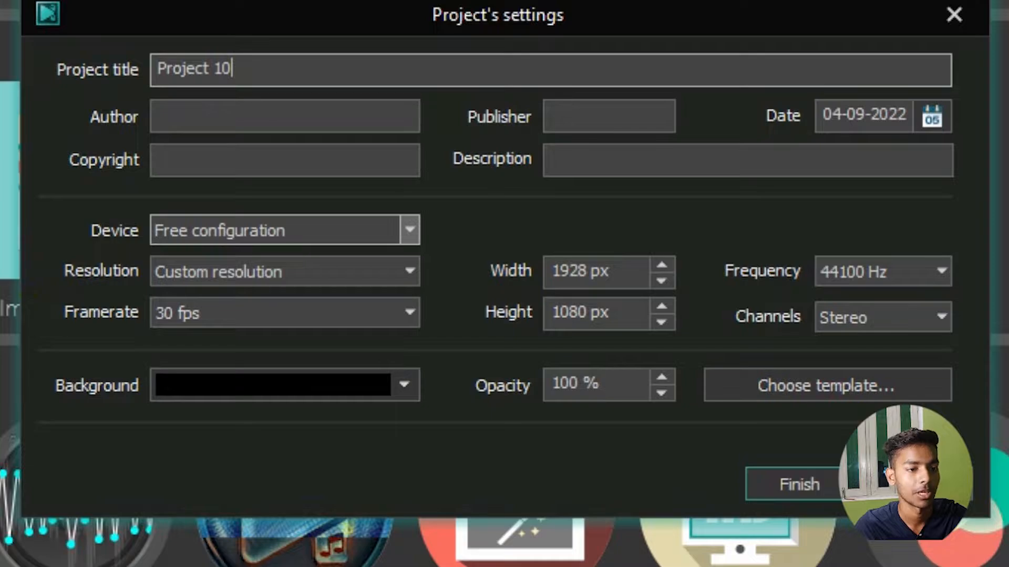
left_click(274, 230)
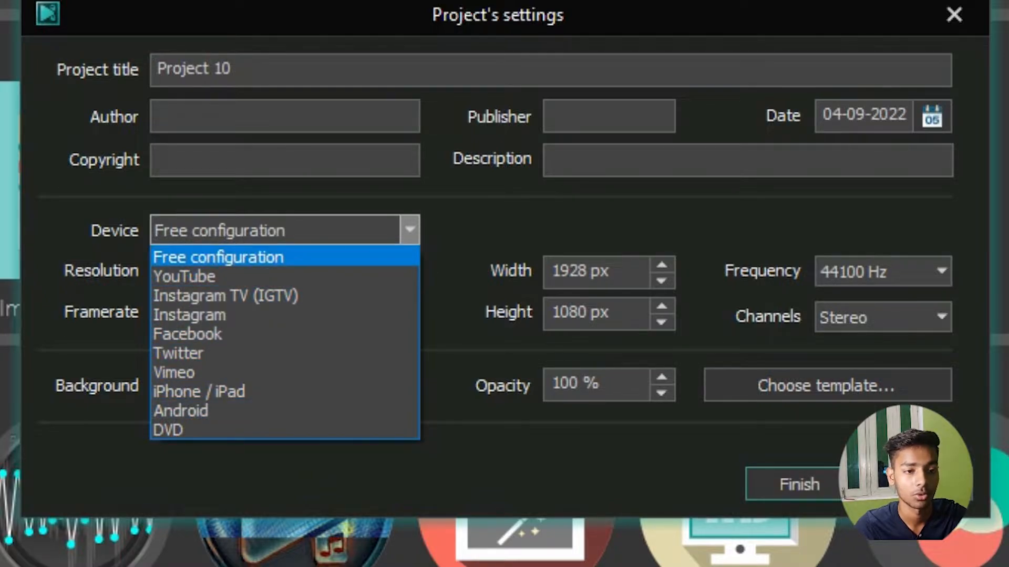
left_click(273, 257)
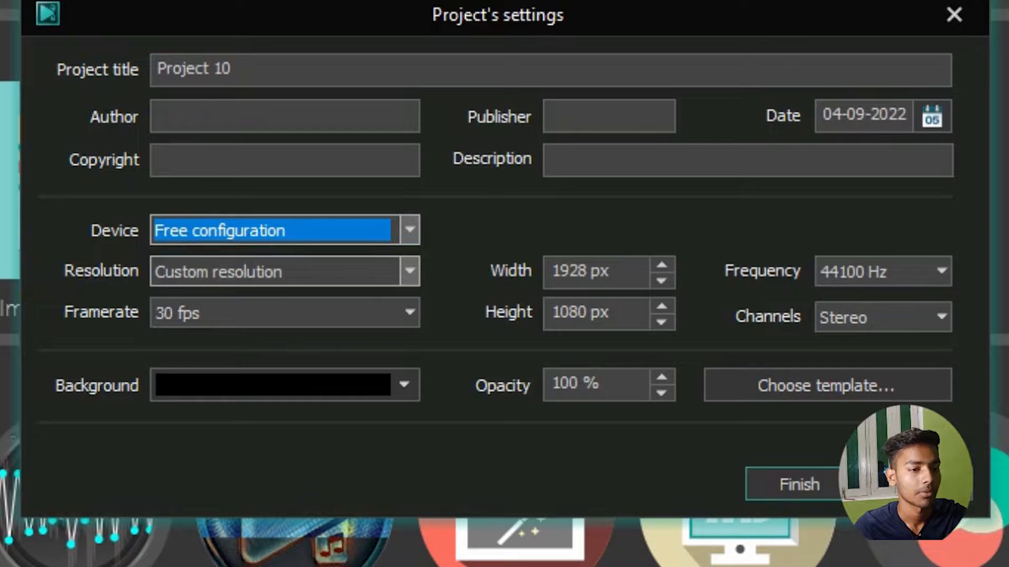
left_click(273, 272)
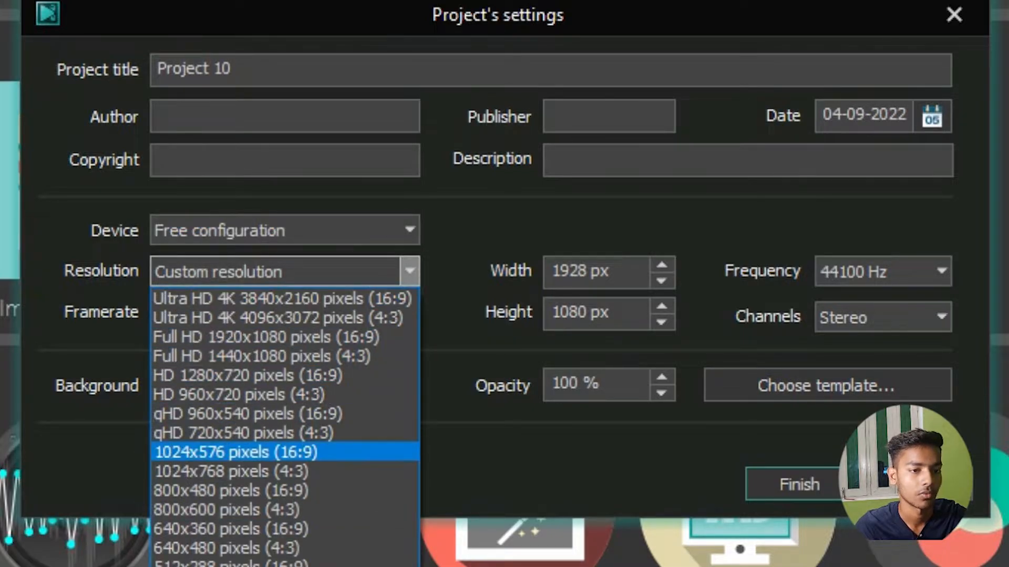
left_click(283, 271)
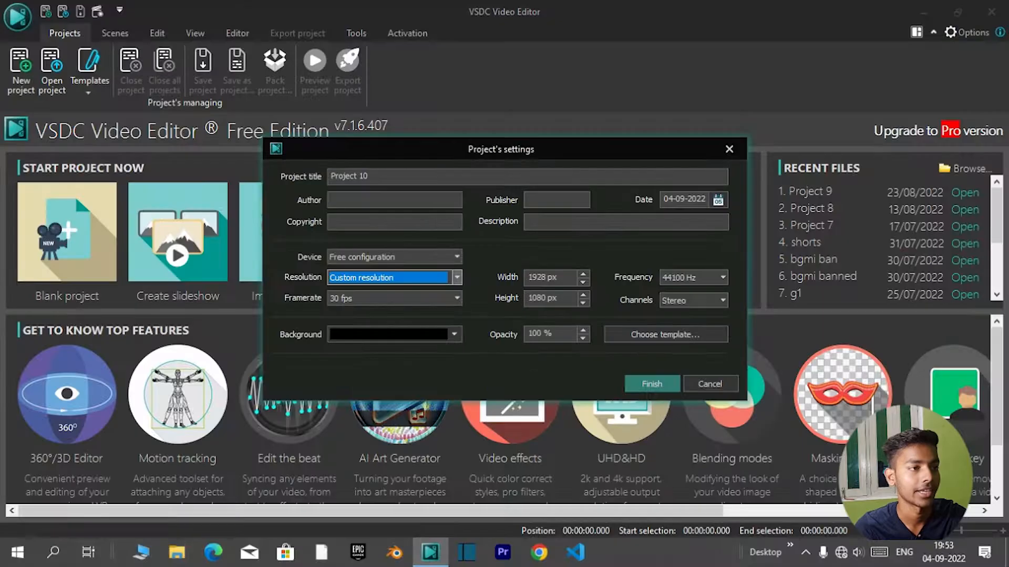
left_click(799, 484)
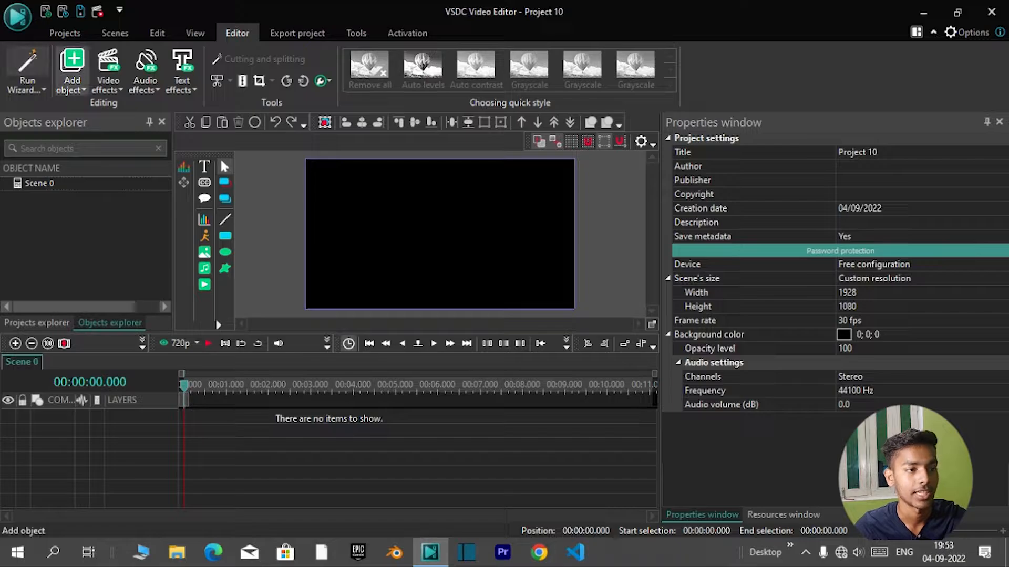
left_click(72, 84)
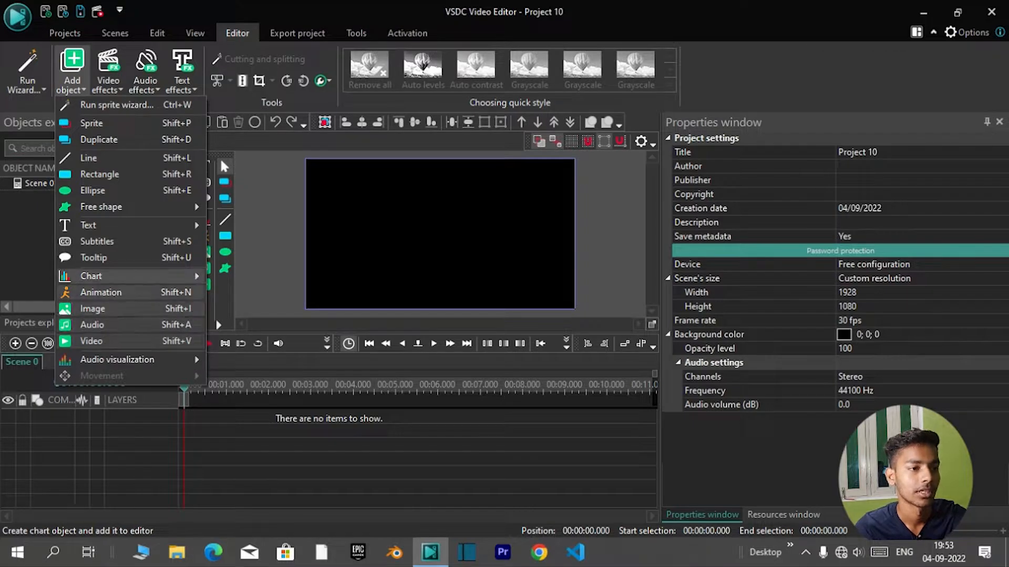
key("Escape")
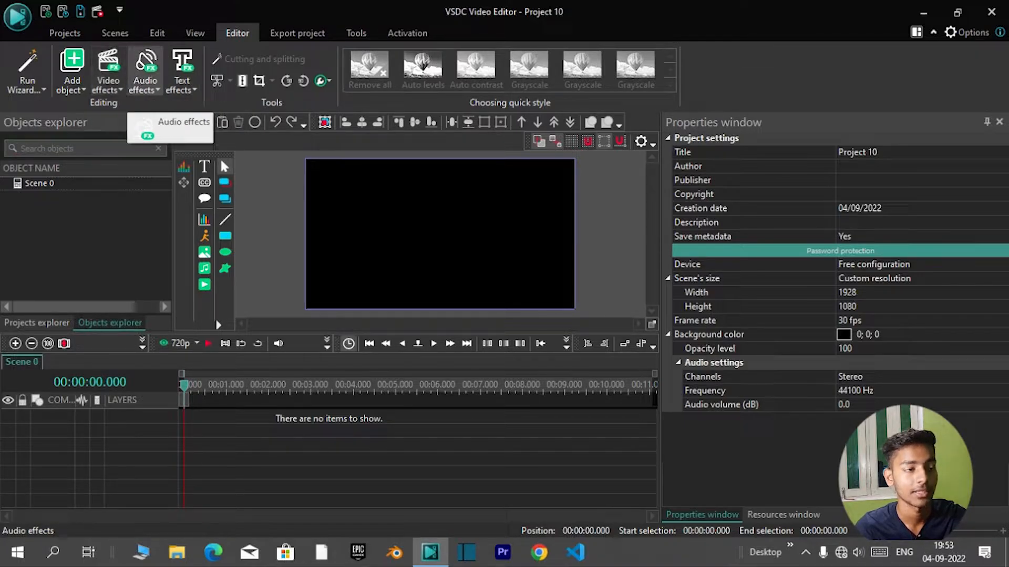
left_click(108, 71)
left_click(108, 71)
left_click(108, 71)
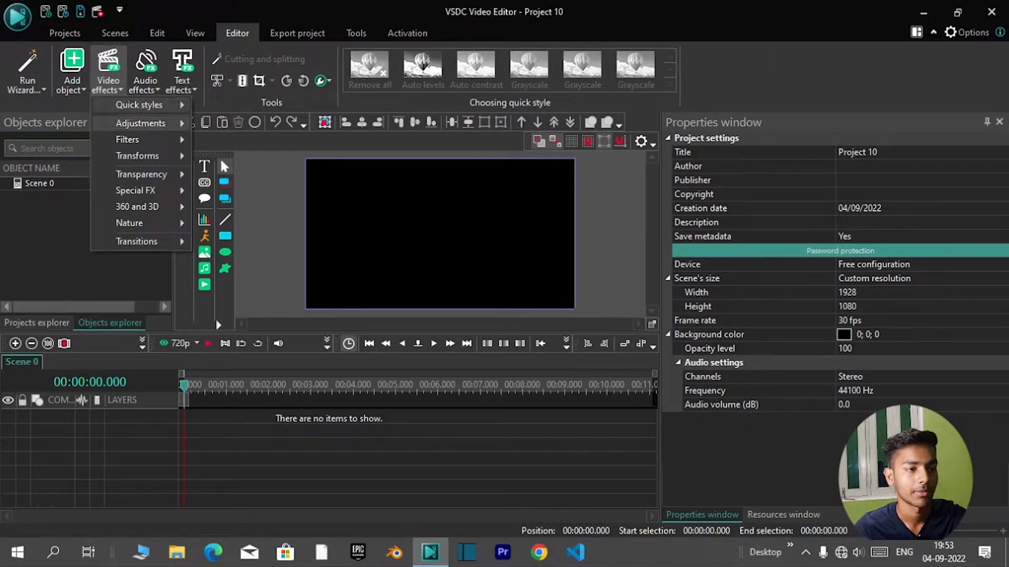
mouse_move(135, 190)
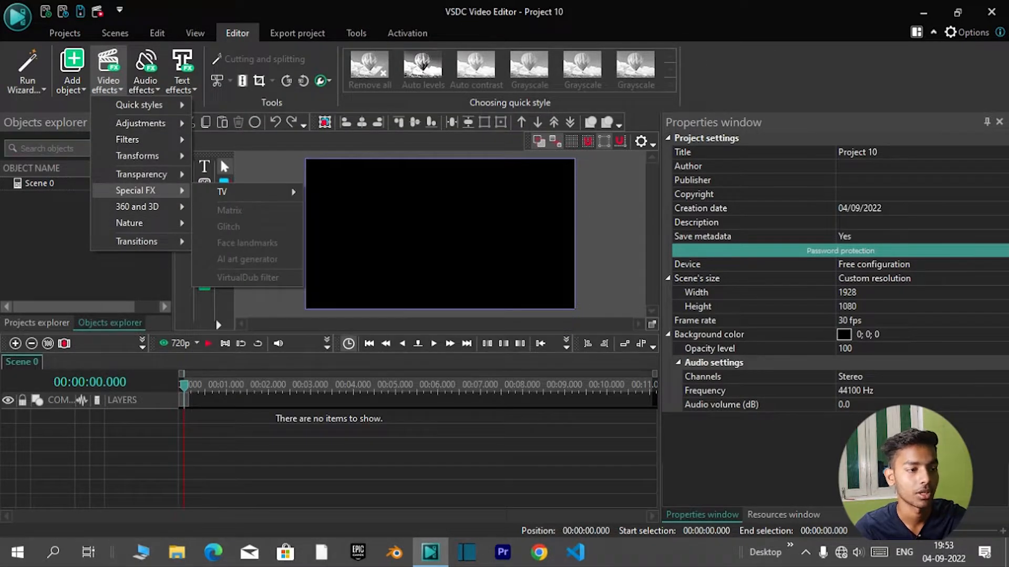
- Add the still image Project 9.00_03_43_05.Still002 to the scene on a new layer, starting from the cursor position
left_click(72, 71)
left_click(72, 71)
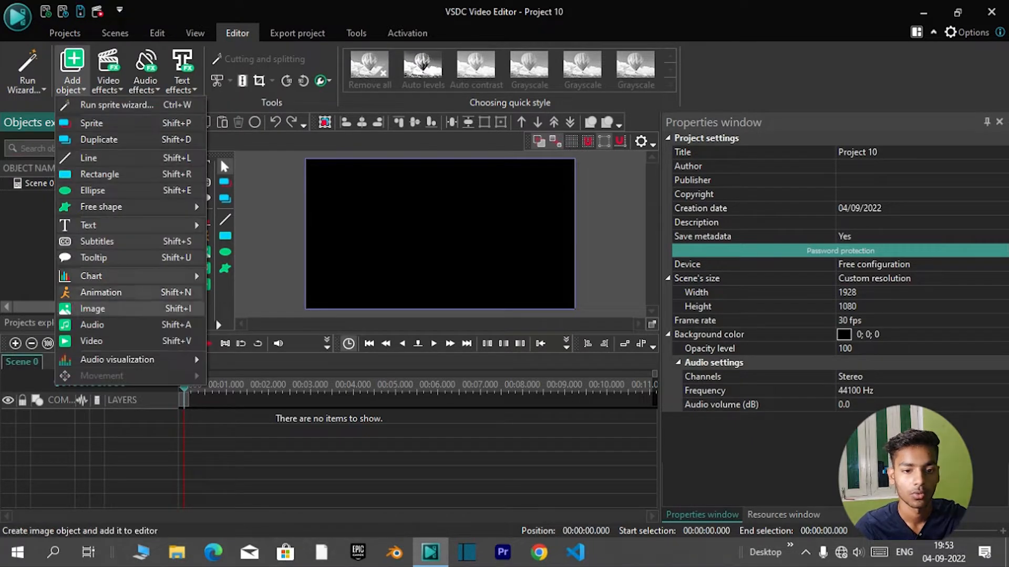
left_click(92, 341)
left_click(695, 325)
left_click(638, 410)
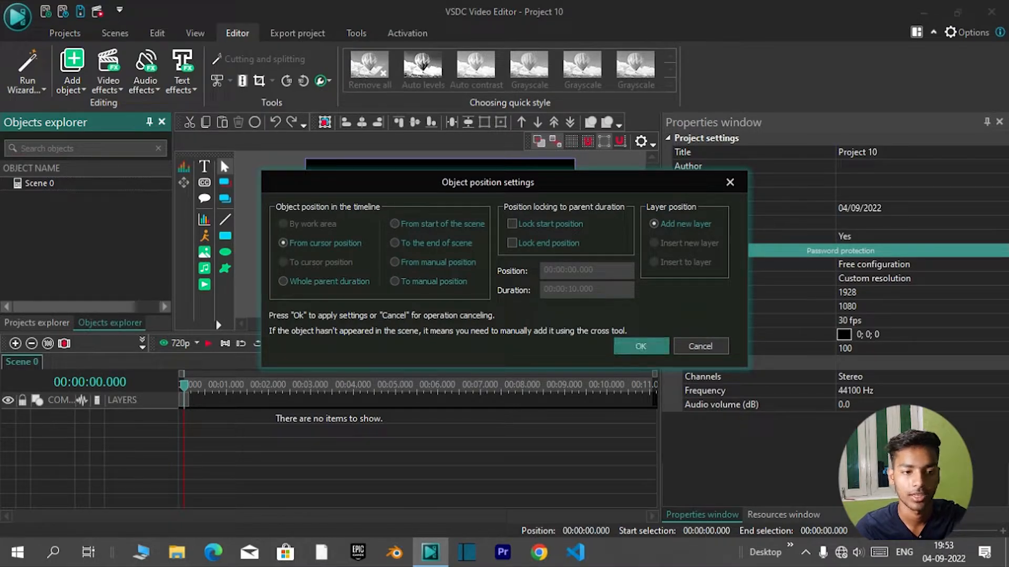
left_click(640, 346)
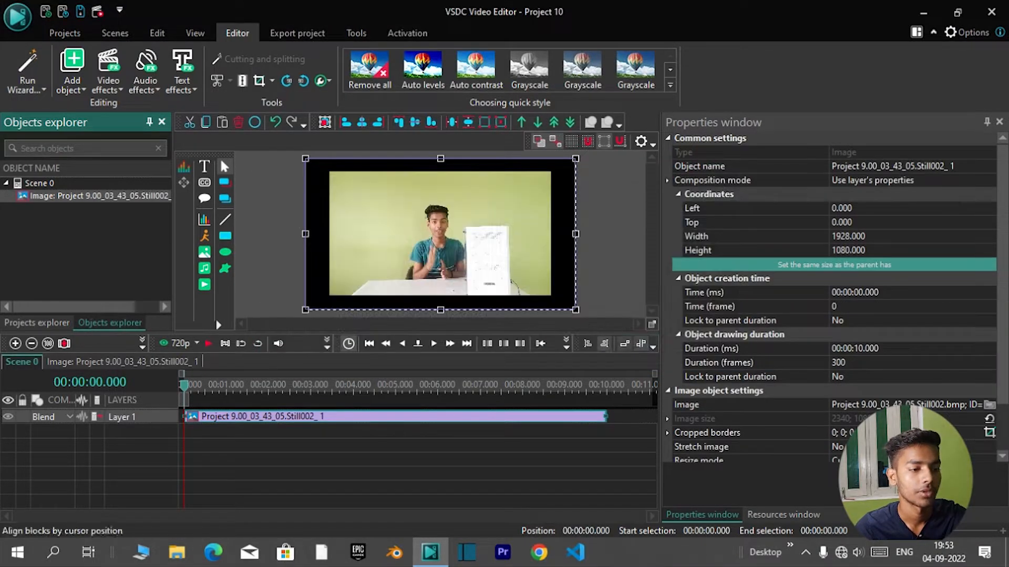
- Select the image clip on the timeline and move the timeline cursor to 00:00:01.300
left_click(395, 417)
left_click_drag(184, 385, 258, 386)
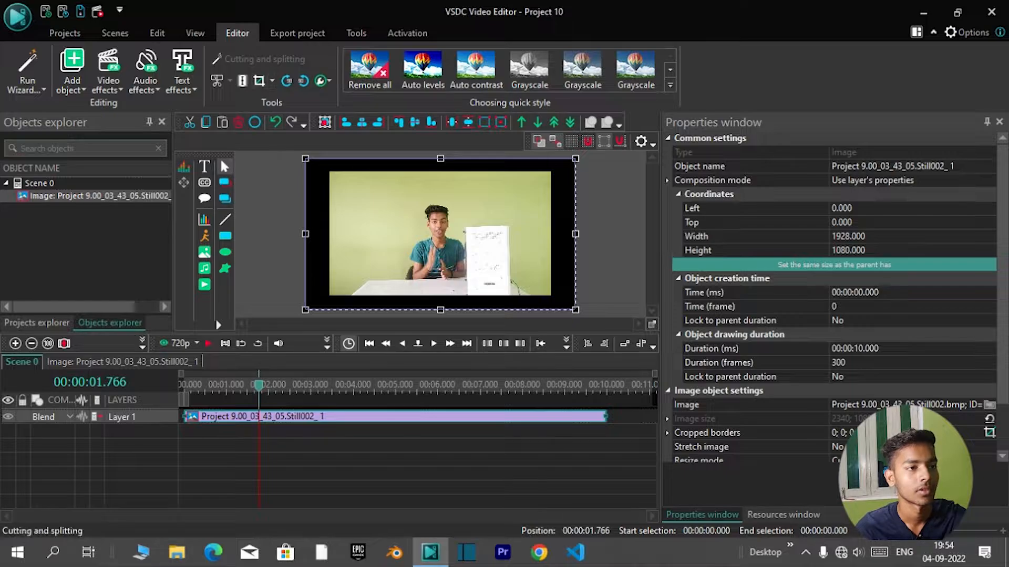
left_click(195, 32)
left_click(157, 33)
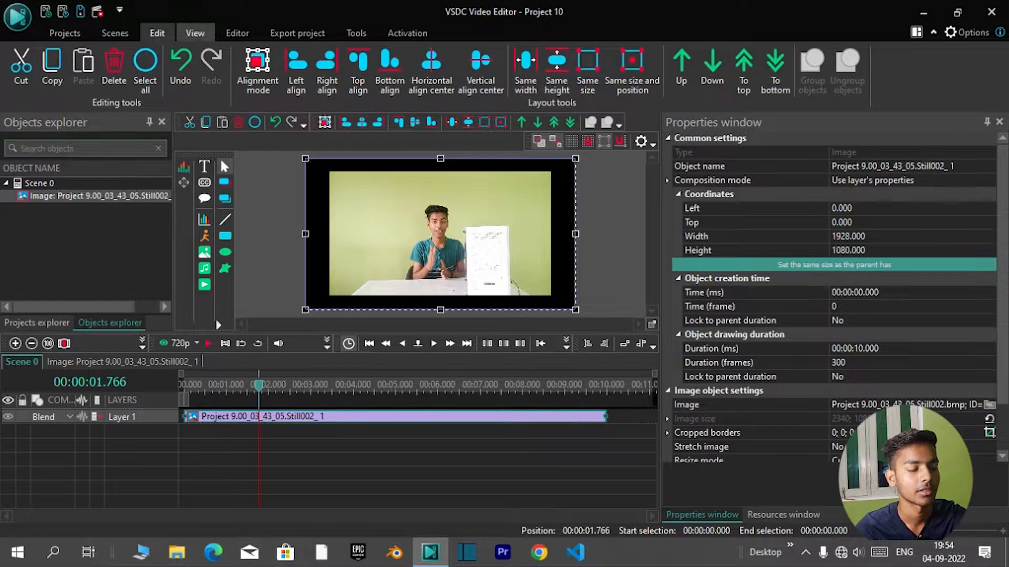
left_click(237, 33)
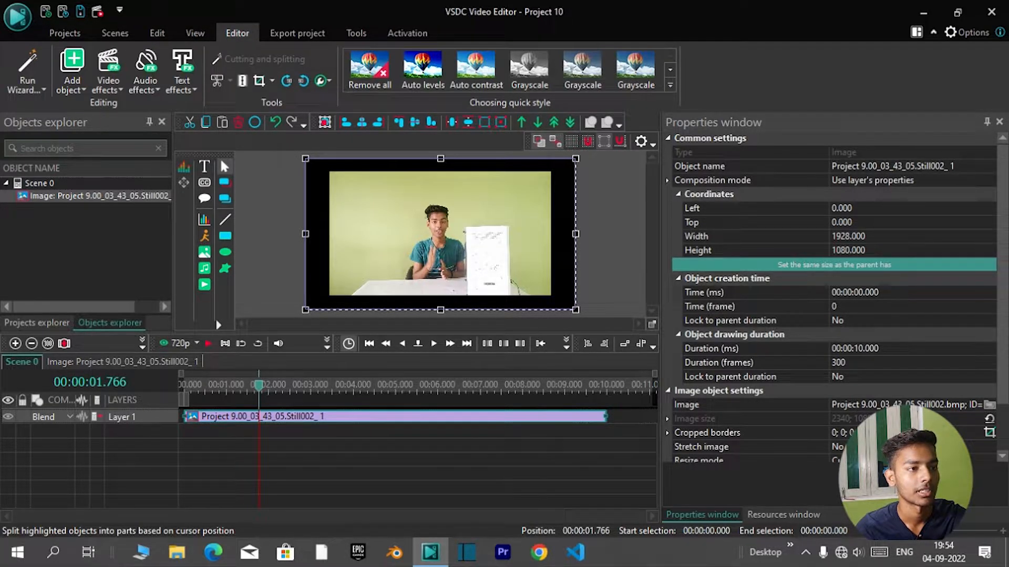
mouse_move(258, 385)
left_mouse_down()
mouse_move(227, 386)
mouse_move(277, 385)
mouse_move(239, 386)
left_mouse_up()
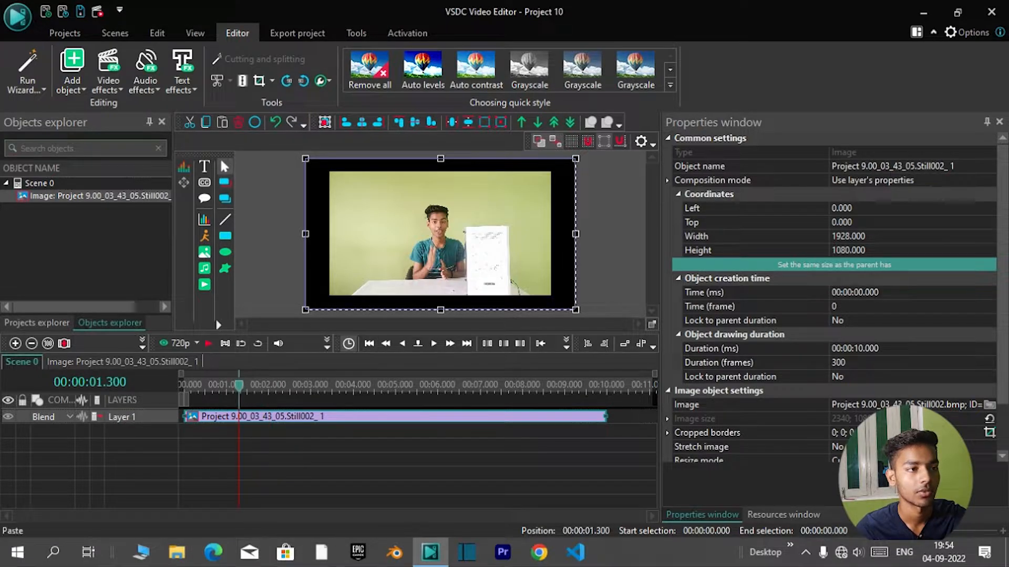
left_click(108, 79)
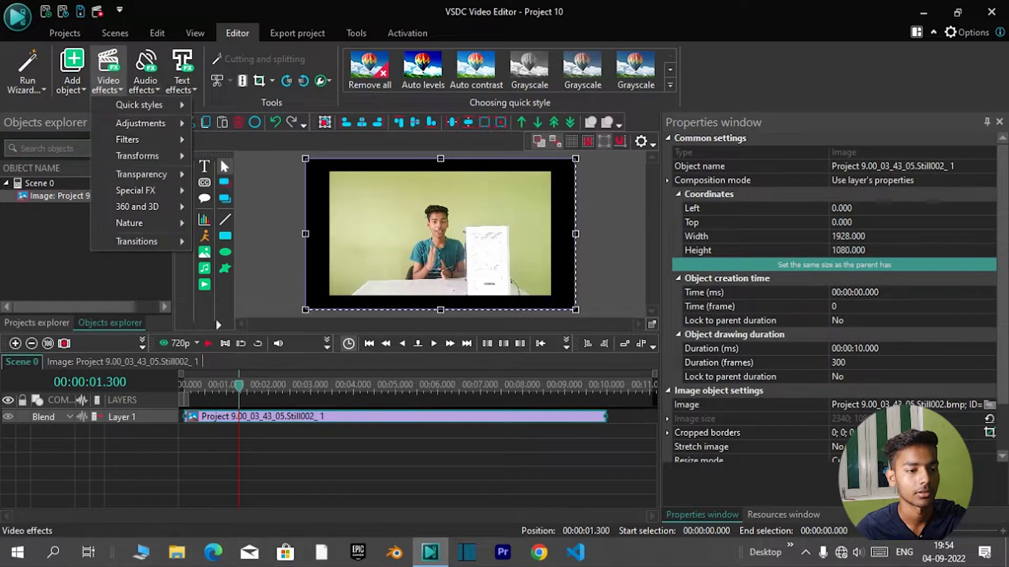
left_click(205, 319)
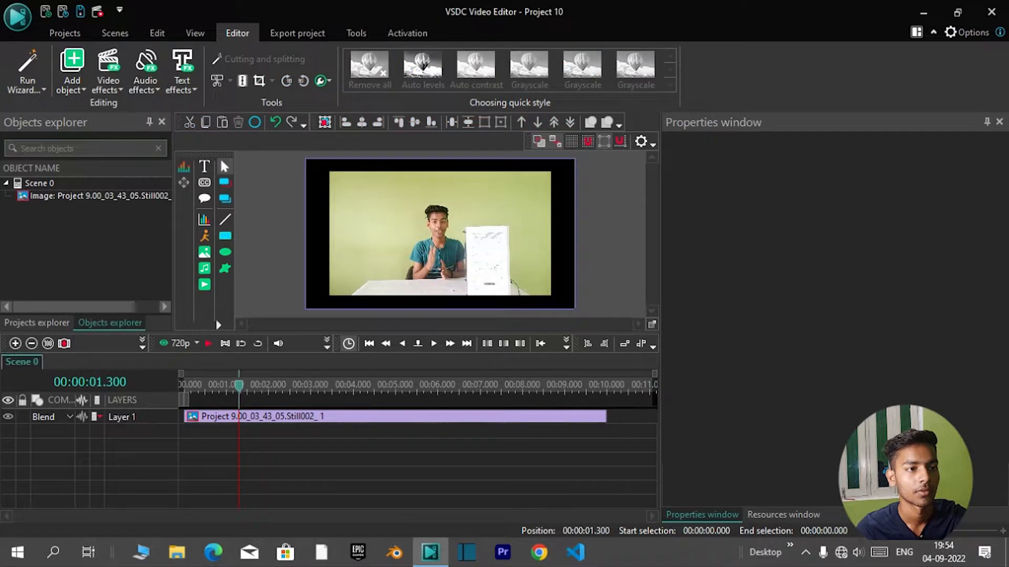
double_click(367, 417)
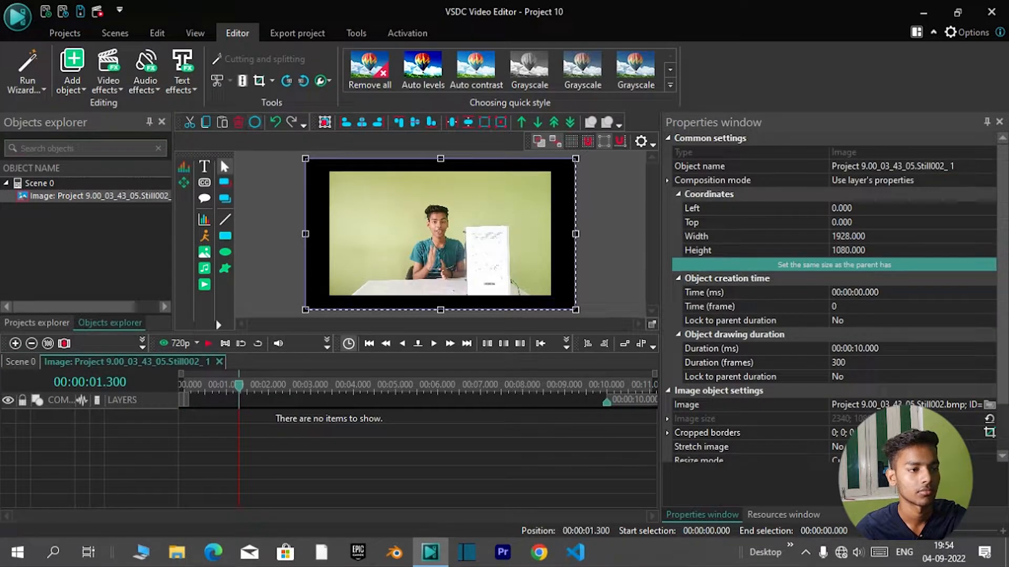
left_click(100, 196)
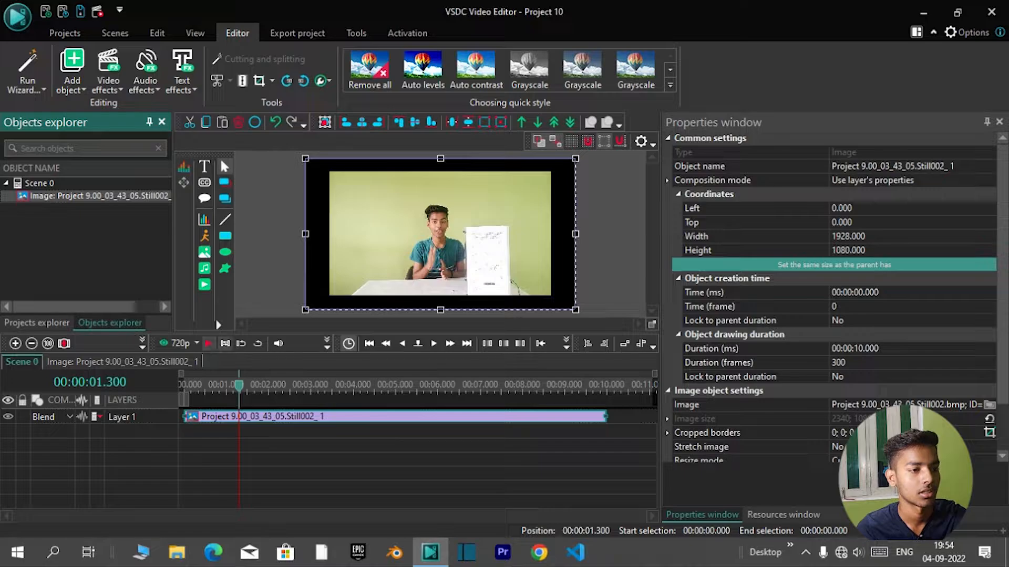
- Delete the still image object from Scene 0
right_click(128, 196)
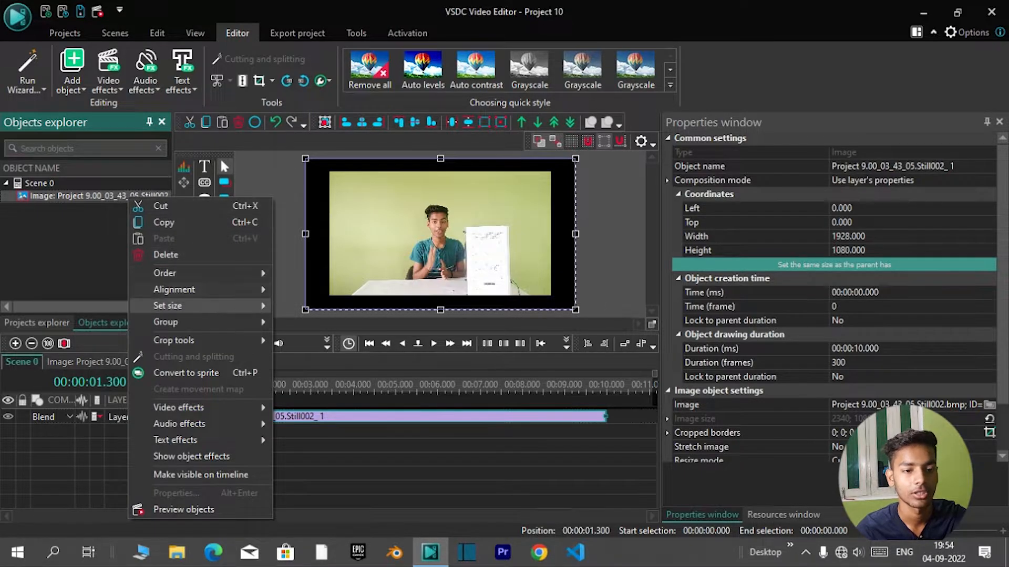
mouse_move(173, 340)
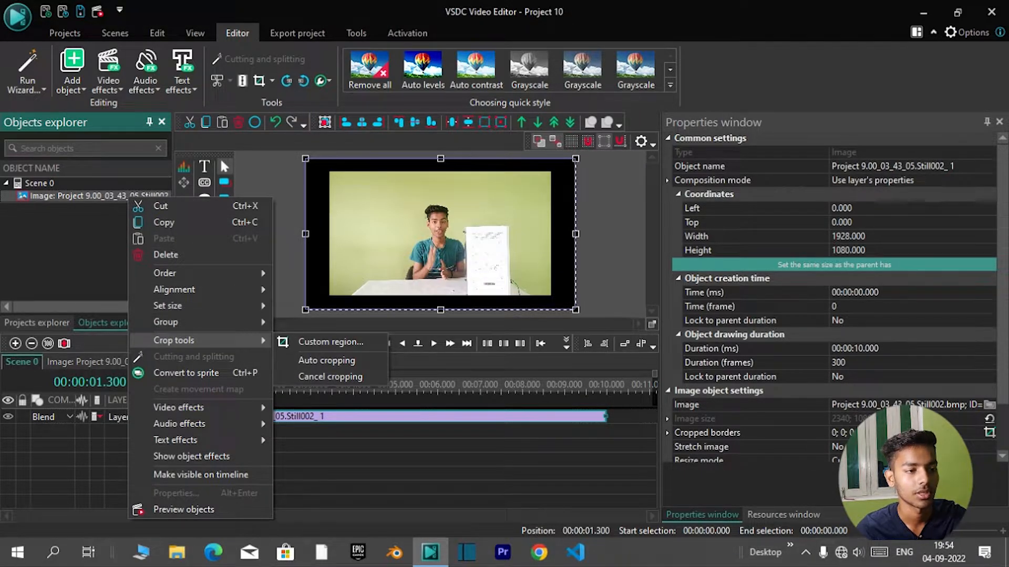
left_click(166, 254)
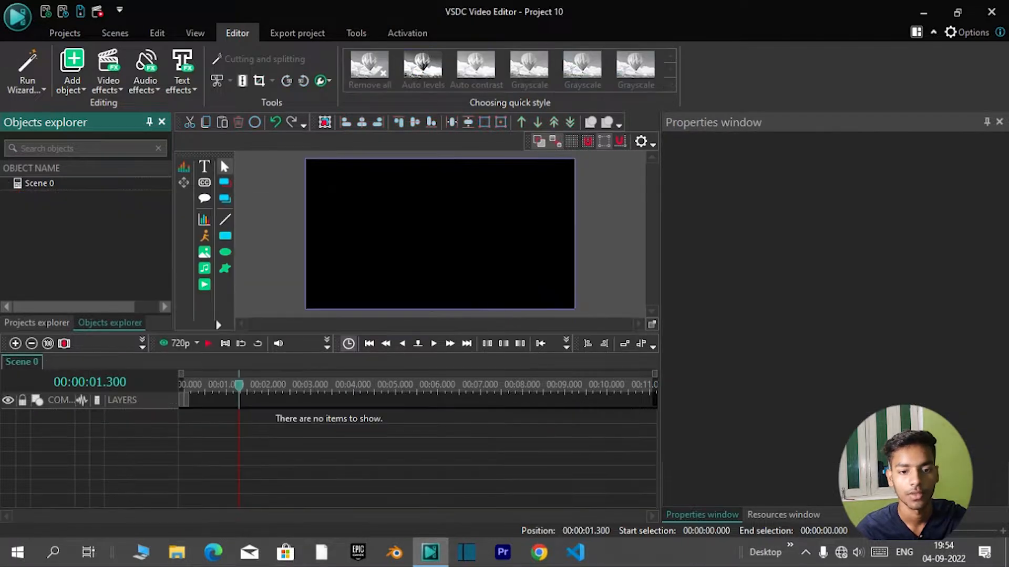
left_click(204, 285)
scroll(525, 315, "down", 5)
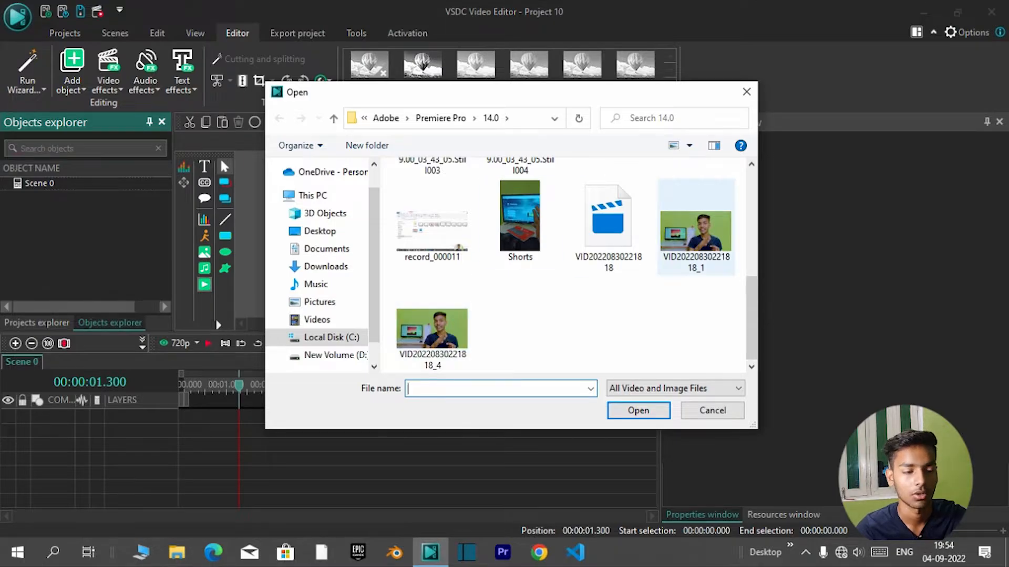
left_click(431, 329)
left_click(639, 410)
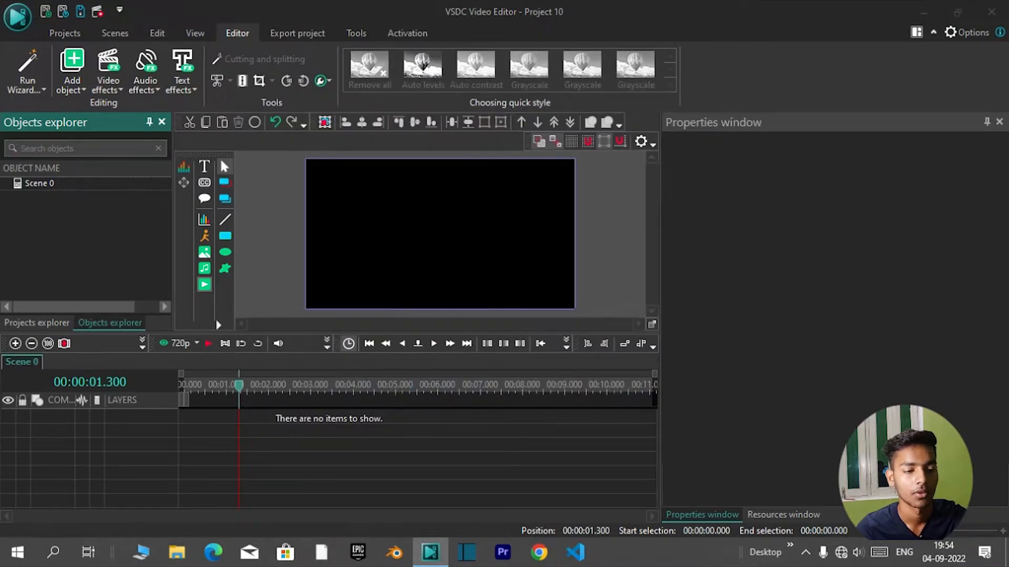
left_click(641, 345)
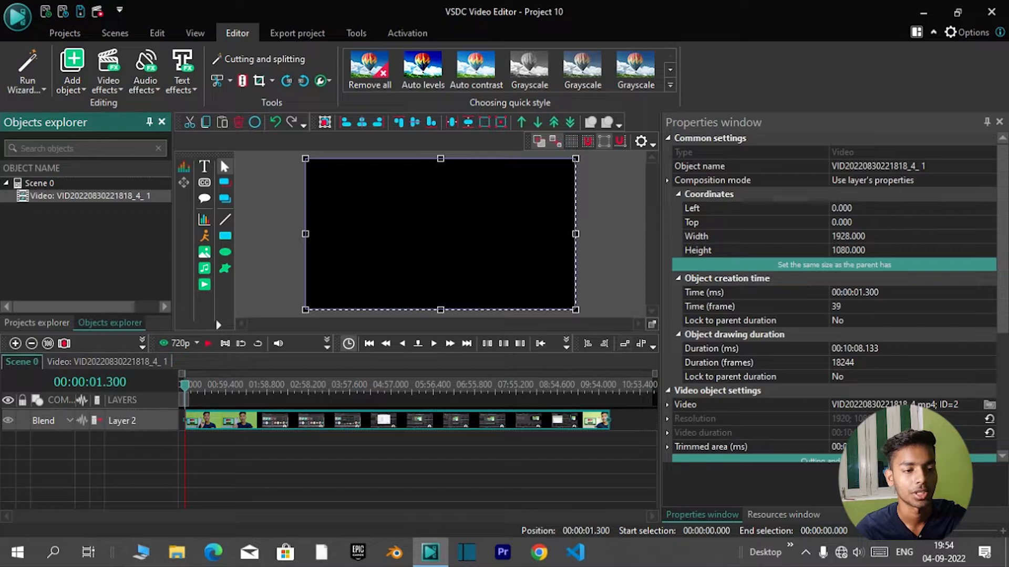
- Split the video clip at 00:00:33.833 on the timeline and undo the split
left_click_drag(184, 385, 222, 385)
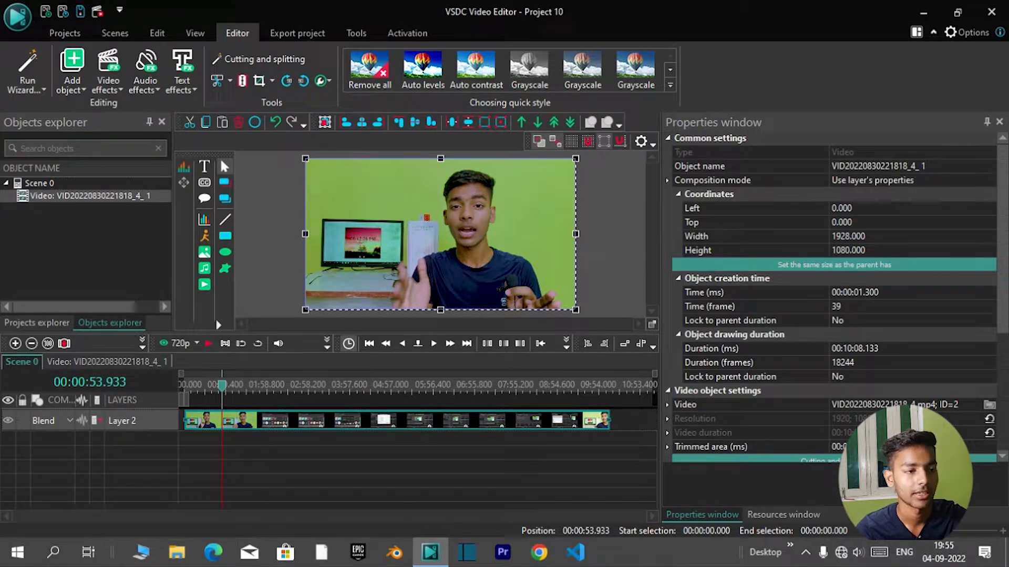
left_click_drag(221, 386, 207, 386)
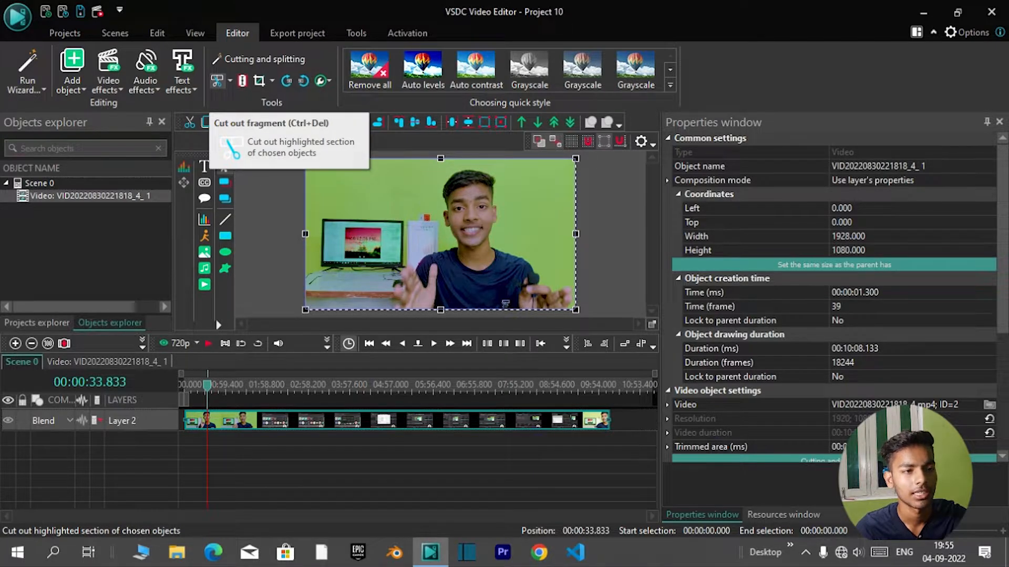
left_click(242, 81)
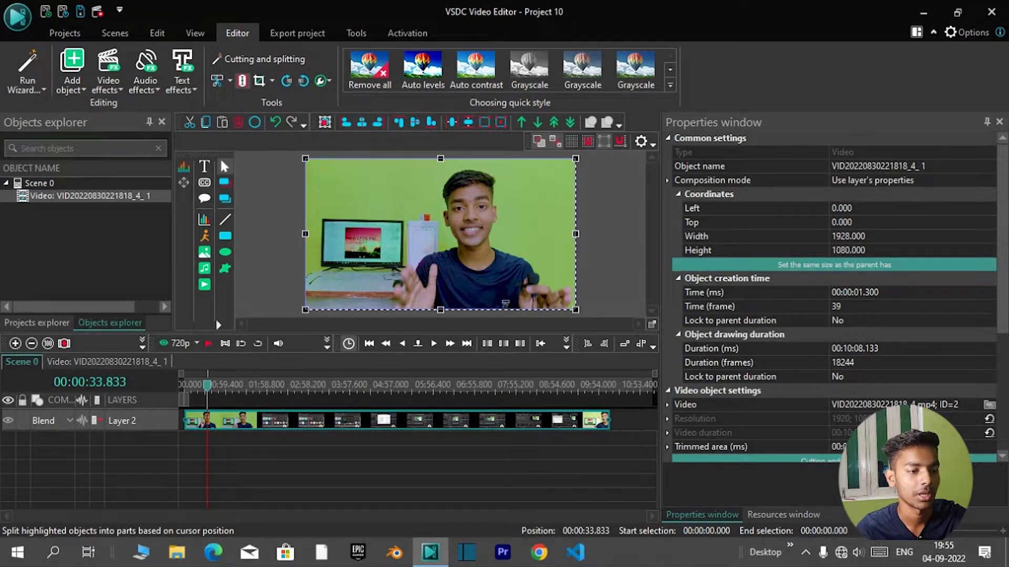
left_click_drag(207, 386, 206, 386)
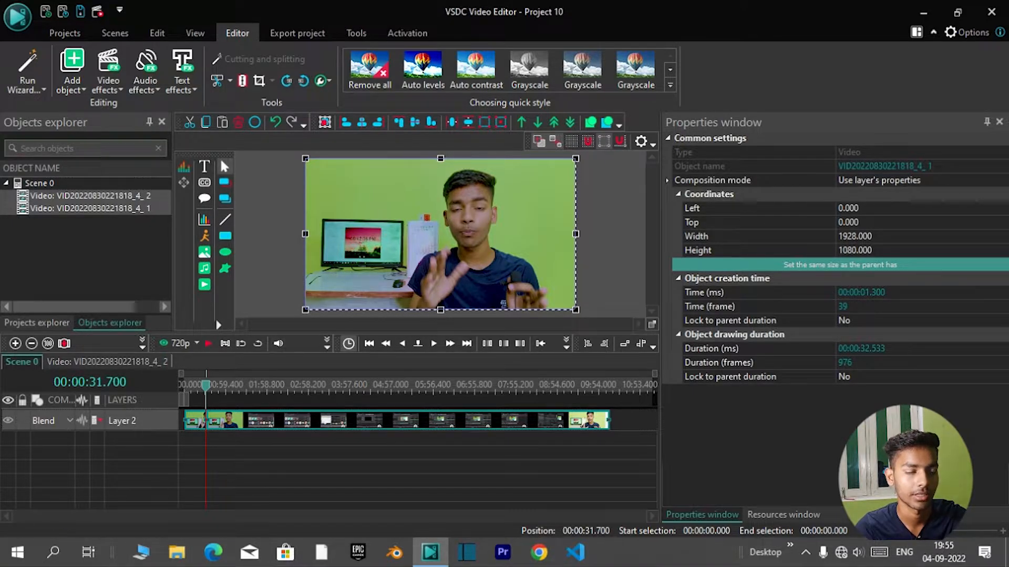
left_click(276, 122)
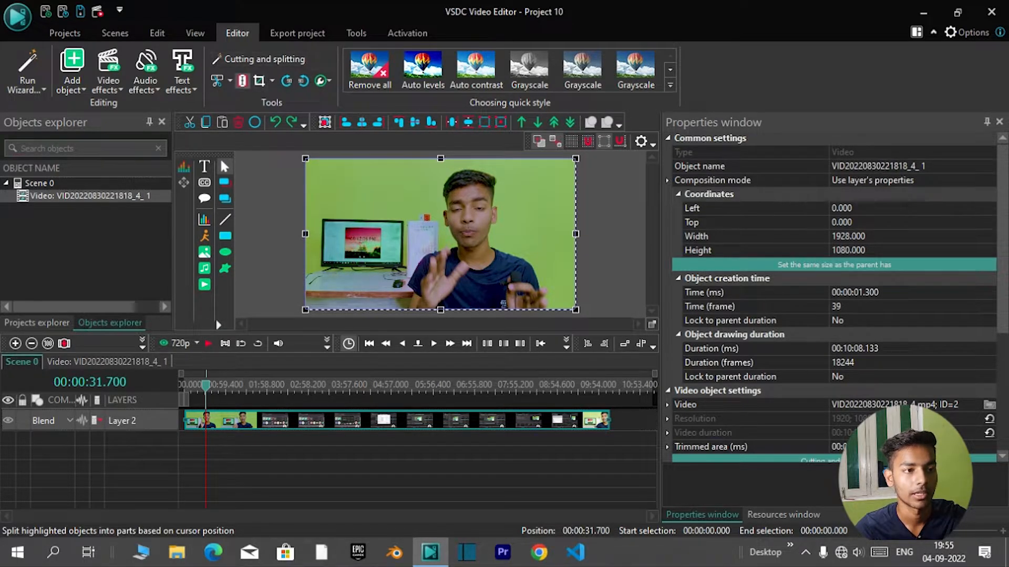
- Split the video clip at 00:00:31.700 and 00:01:02.366 on the timeline and undo the splits
left_click(217, 81)
left_click_drag(206, 386, 227, 386)
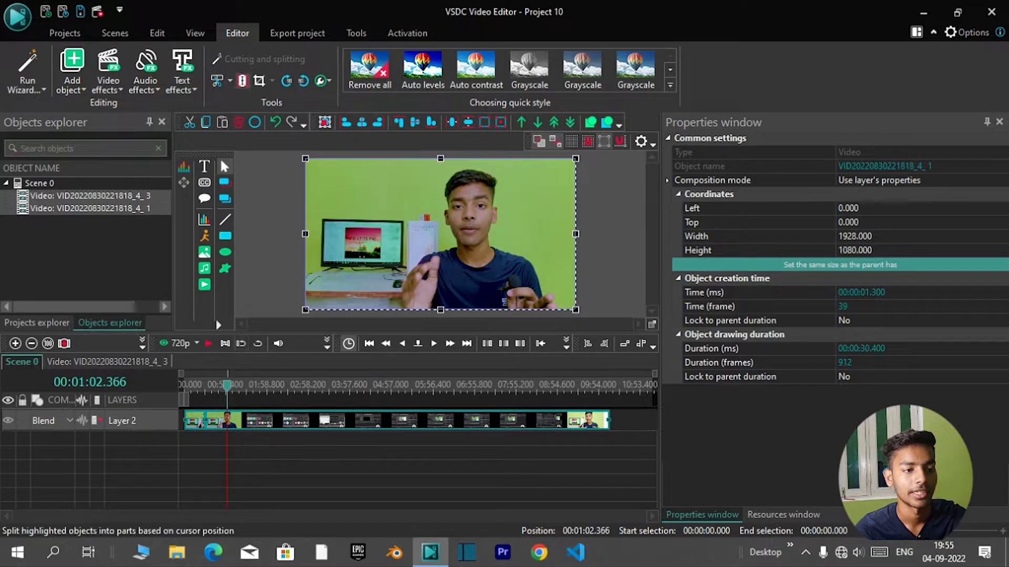
left_click(217, 81)
right_click(216, 414)
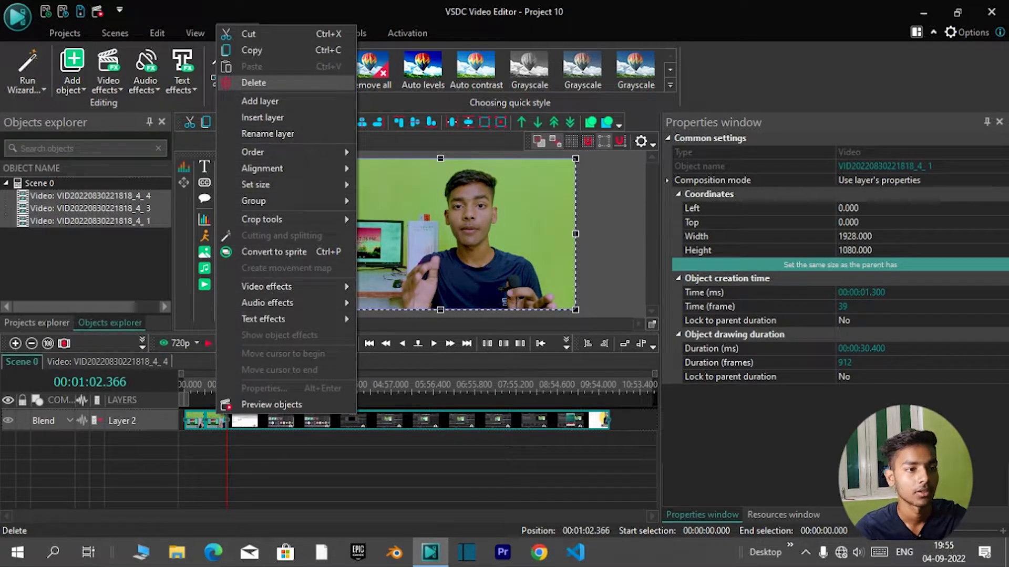
key("Escape")
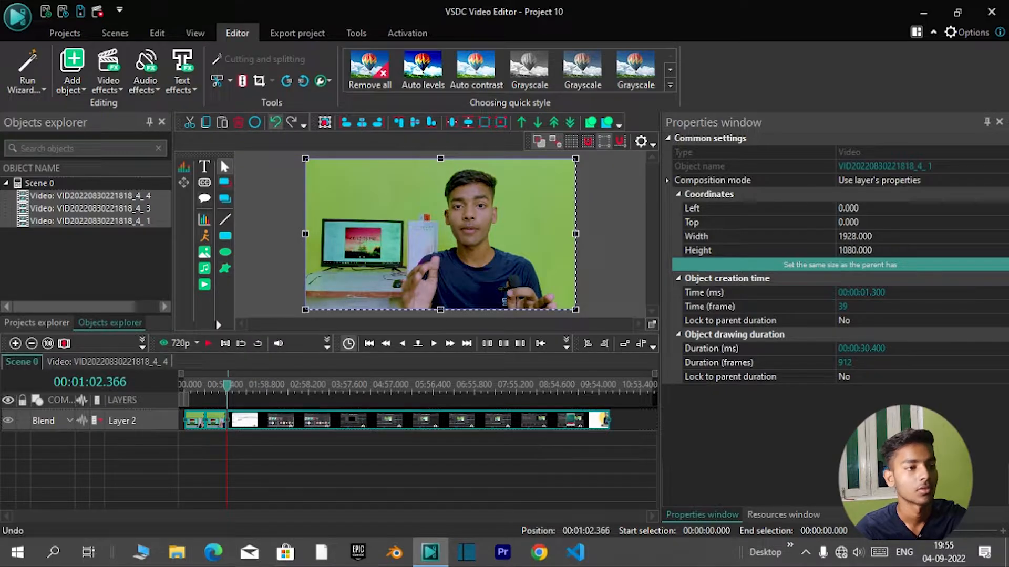
left_click(275, 122)
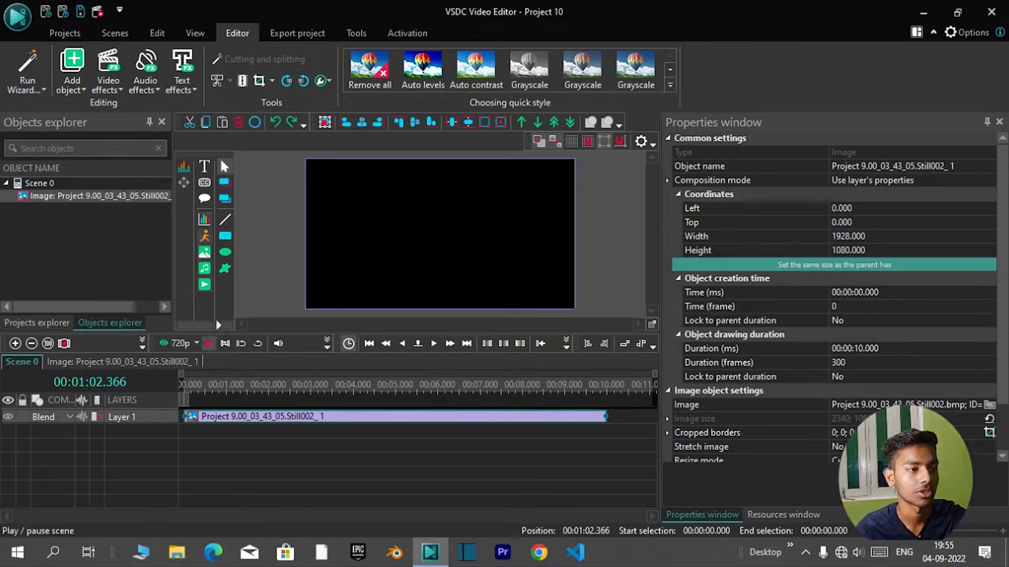
left_click(176, 362)
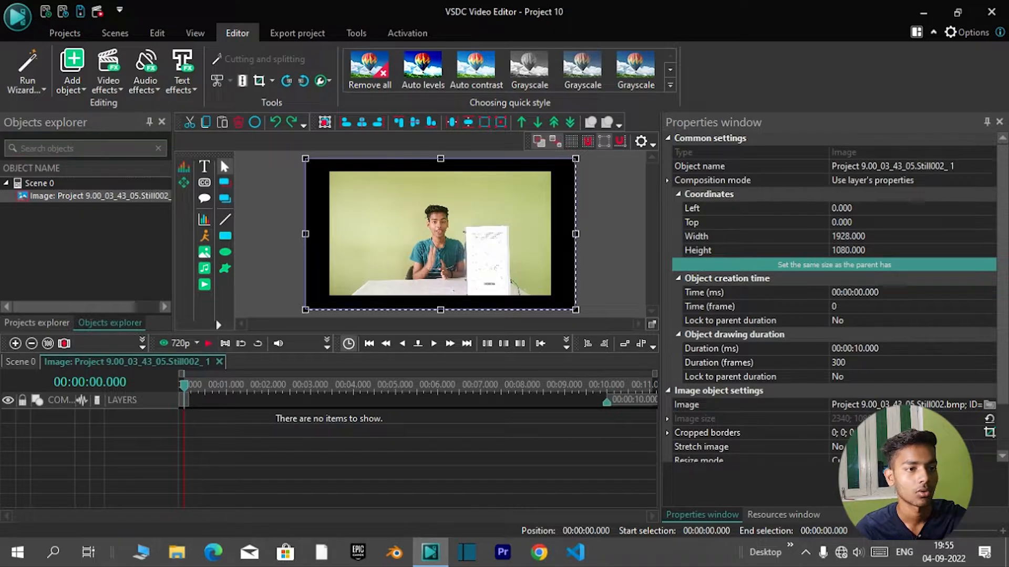
left_click(100, 196)
key("Delete")
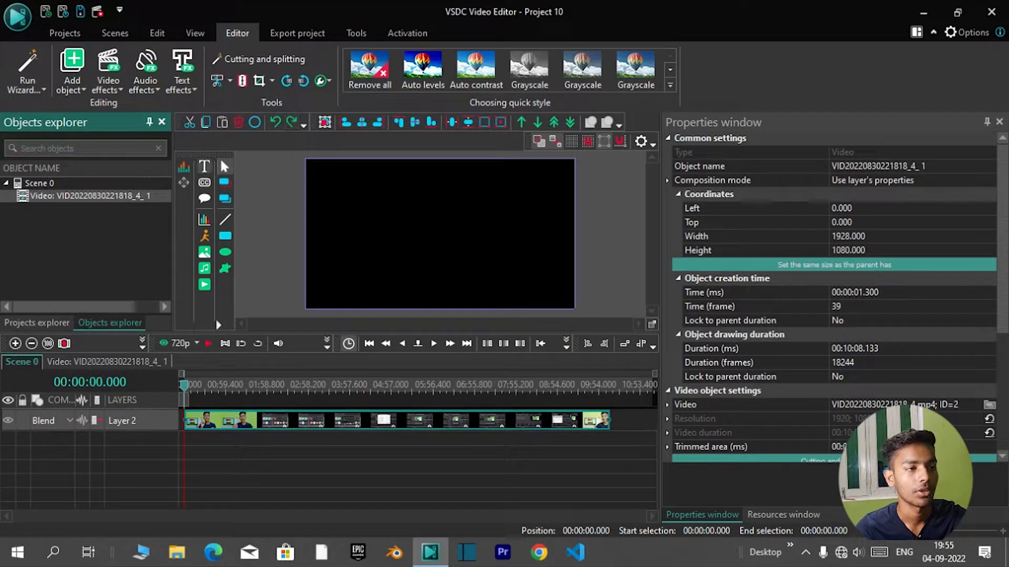
- Look through the Quick styles and Adjustments groups of the video effects
left_click(108, 74)
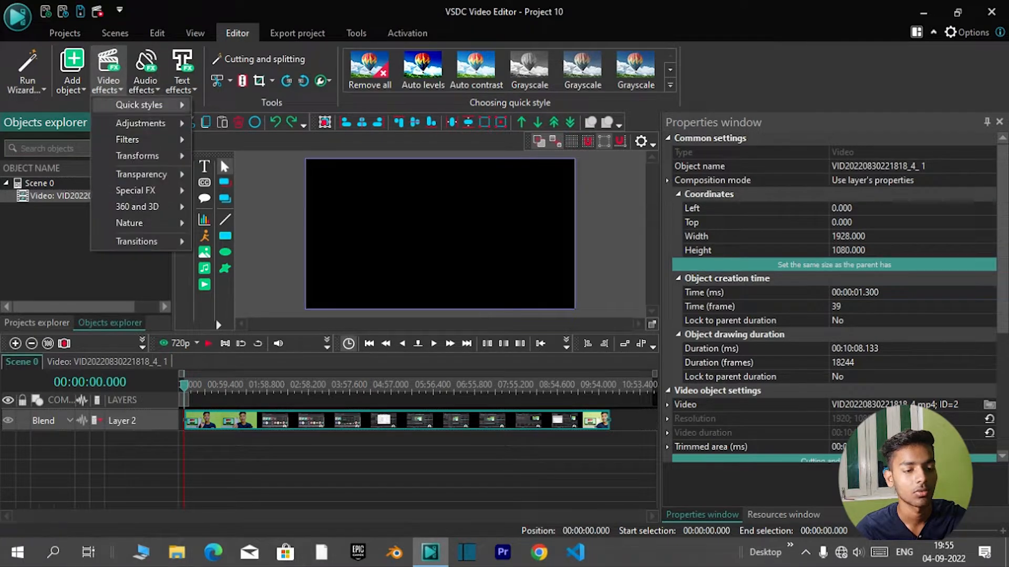
mouse_move(139, 105)
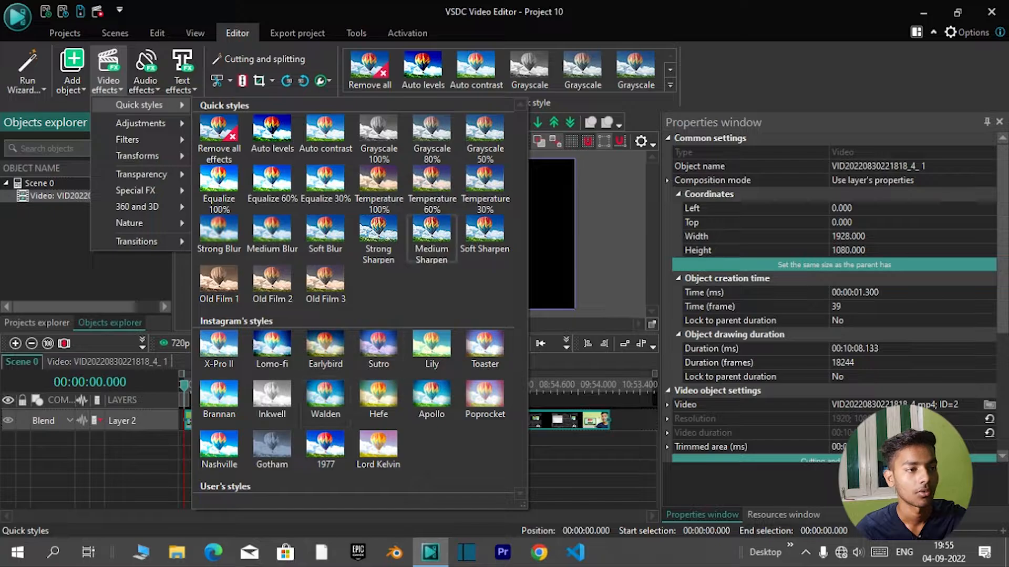
left_click(591, 226)
left_click(108, 74)
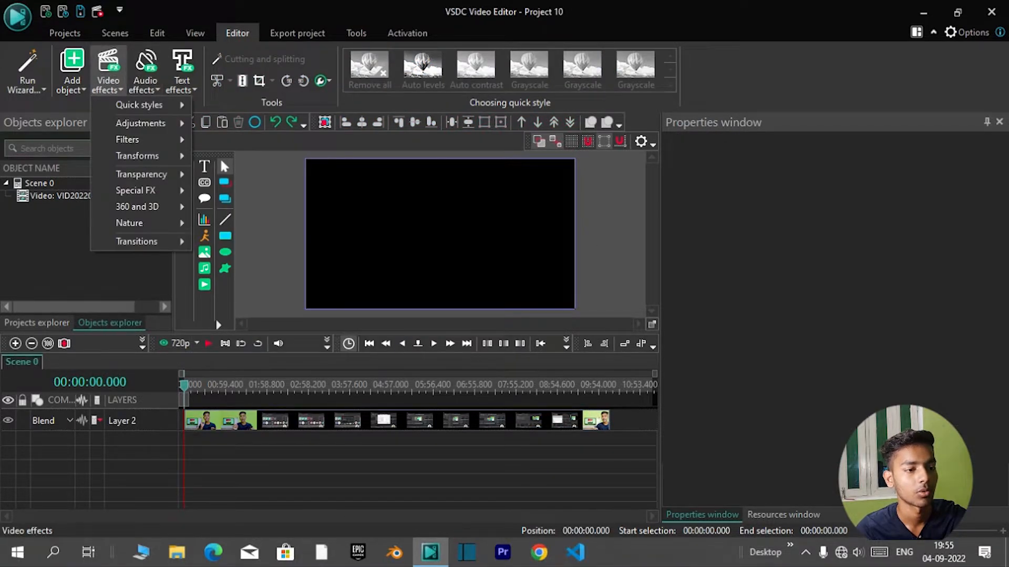
mouse_move(141, 123)
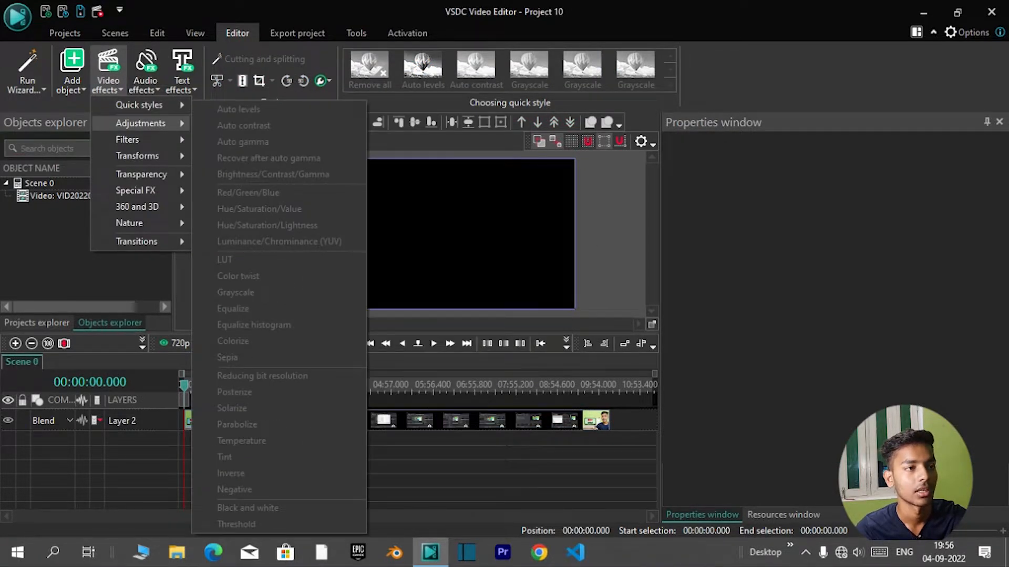
- With the video clip selected, examine its available Adjustments, Transparency and Transitions video effects
double_click(440, 233)
left_click(108, 74)
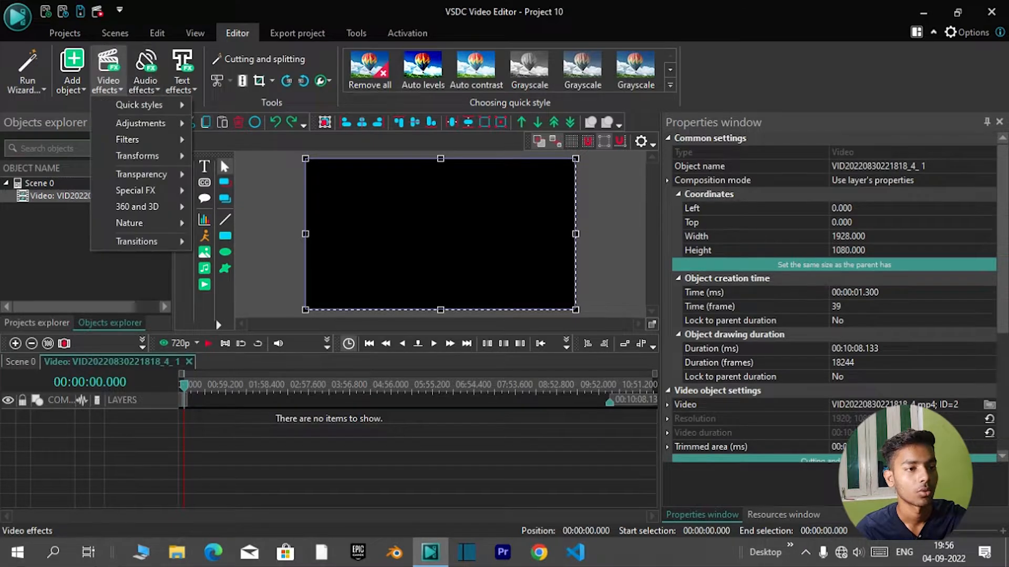
mouse_move(140, 123)
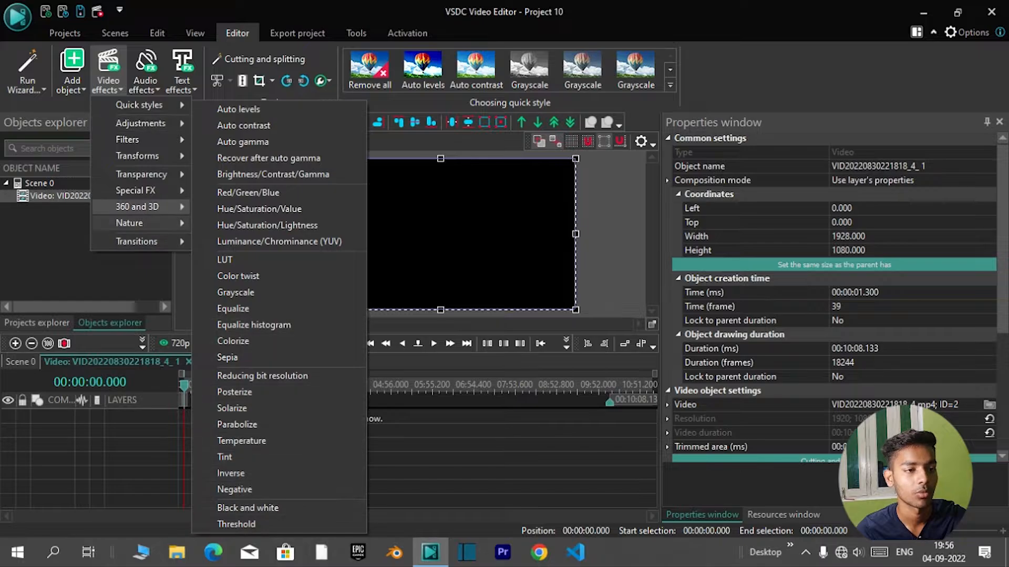
mouse_move(142, 174)
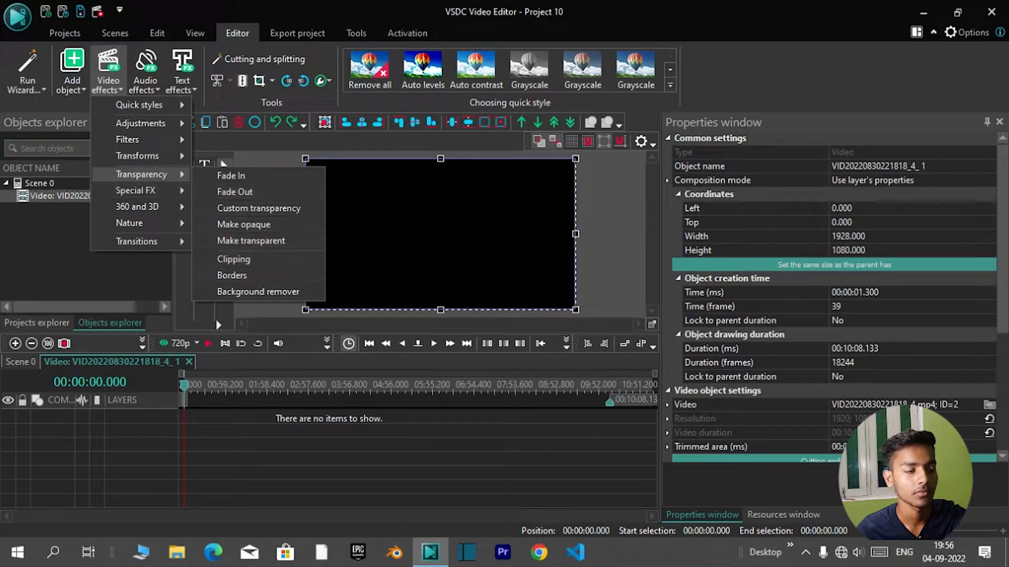
mouse_move(136, 241)
key("Escape")
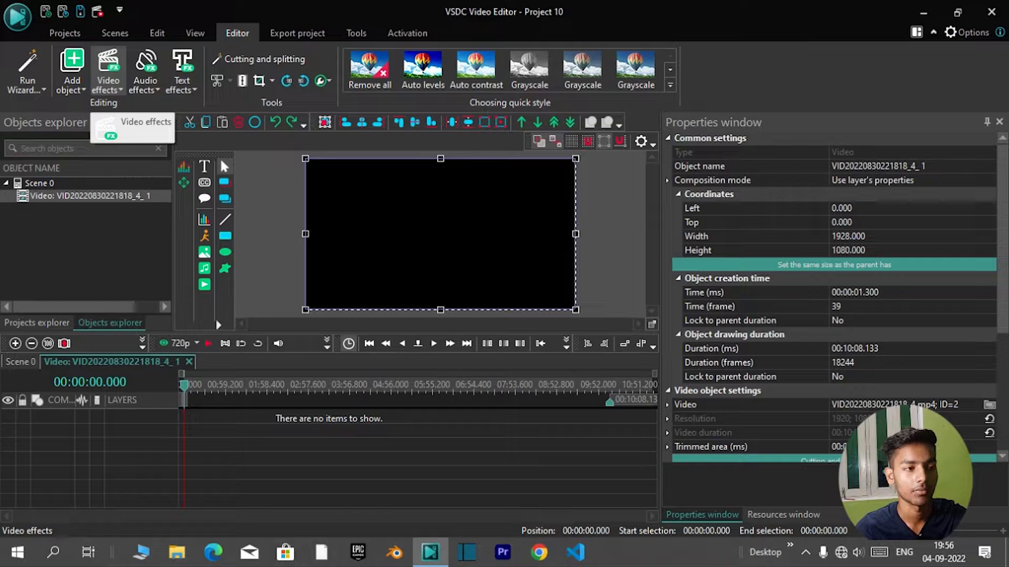
left_click(107, 84)
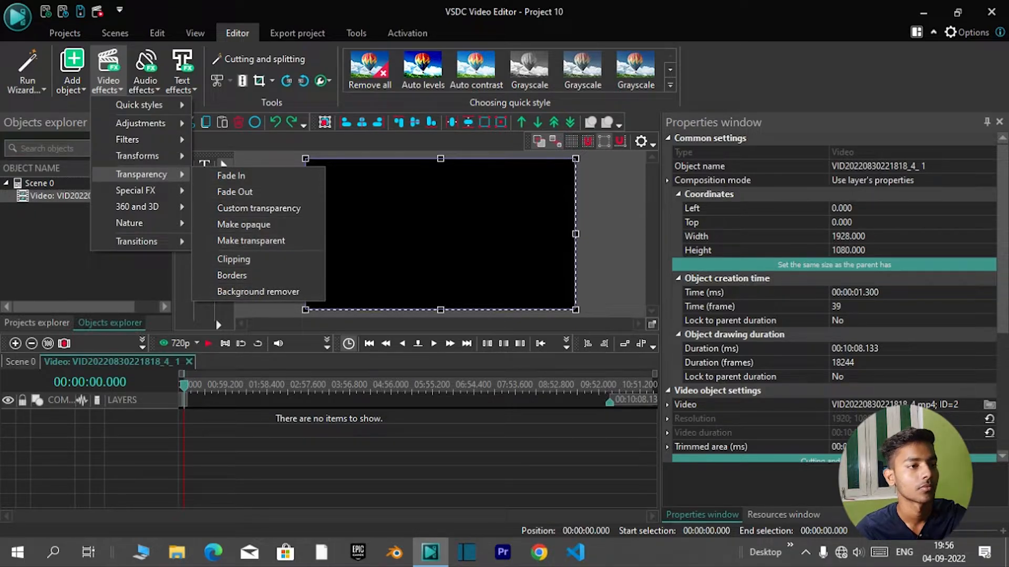
left_click(421, 234)
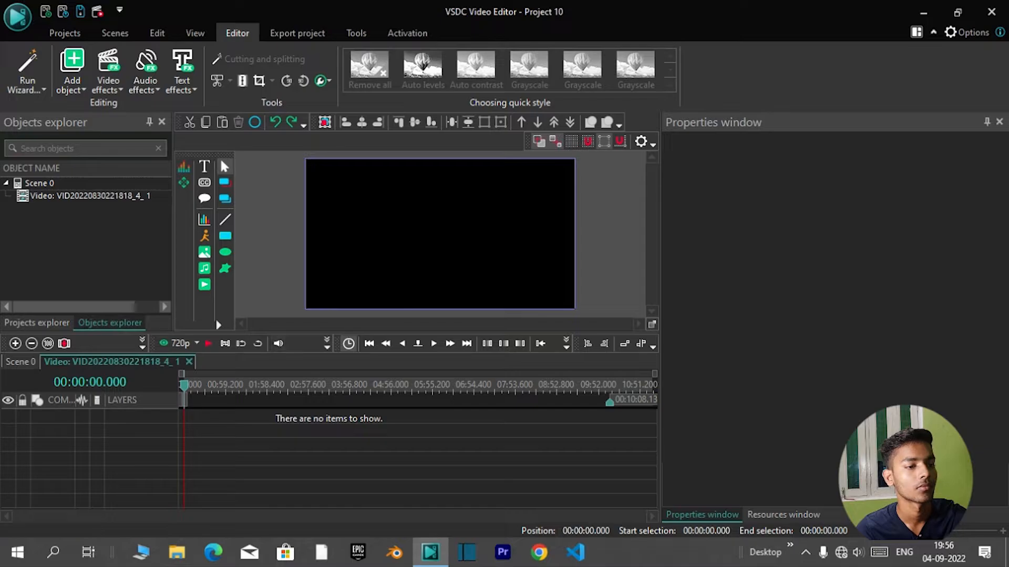
- Reselect the video clip and examine the Amplitude and Filters audio effects as well as the text effects
left_click(99, 196)
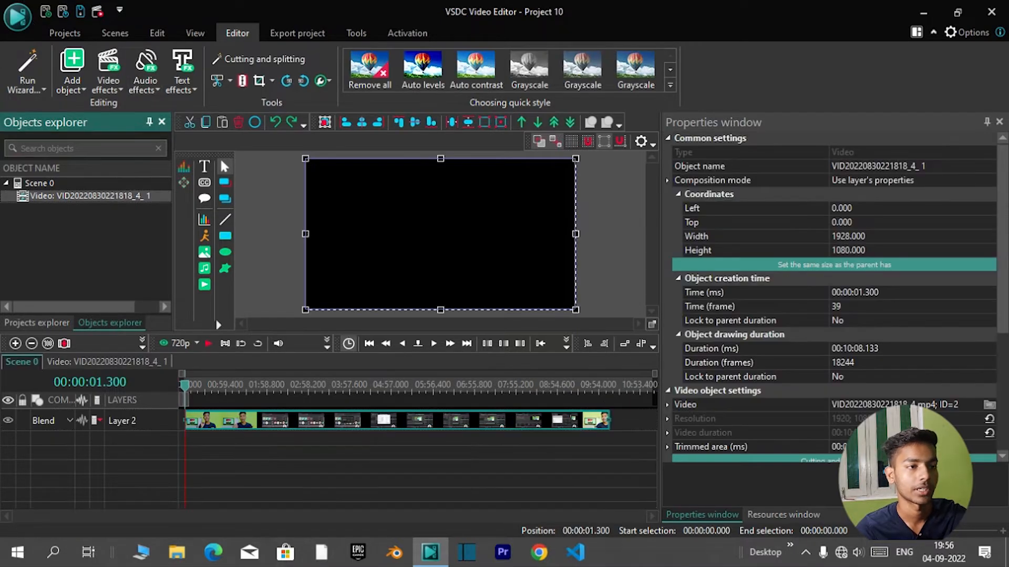
left_click(145, 74)
mouse_move(174, 105)
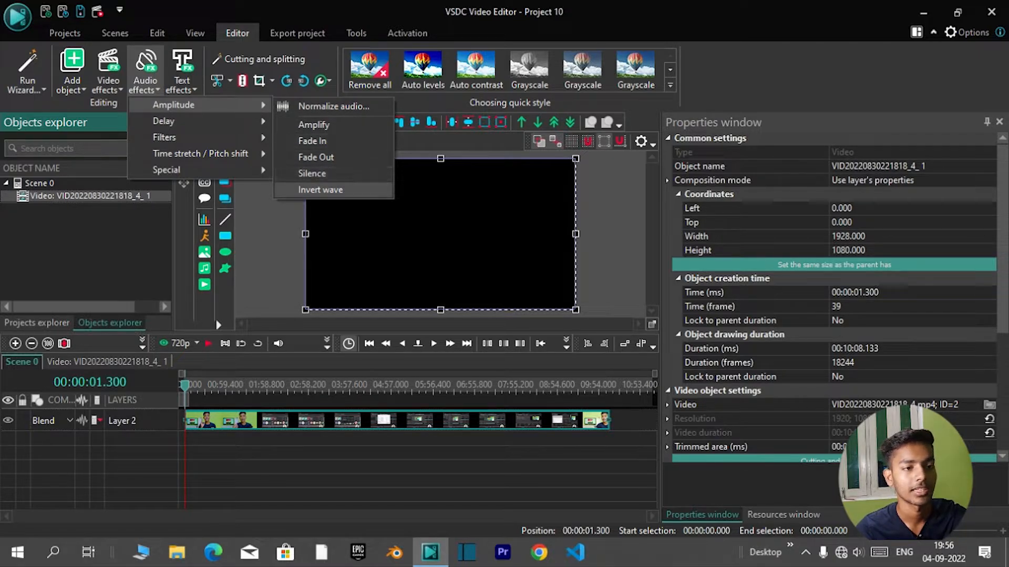
mouse_move(164, 137)
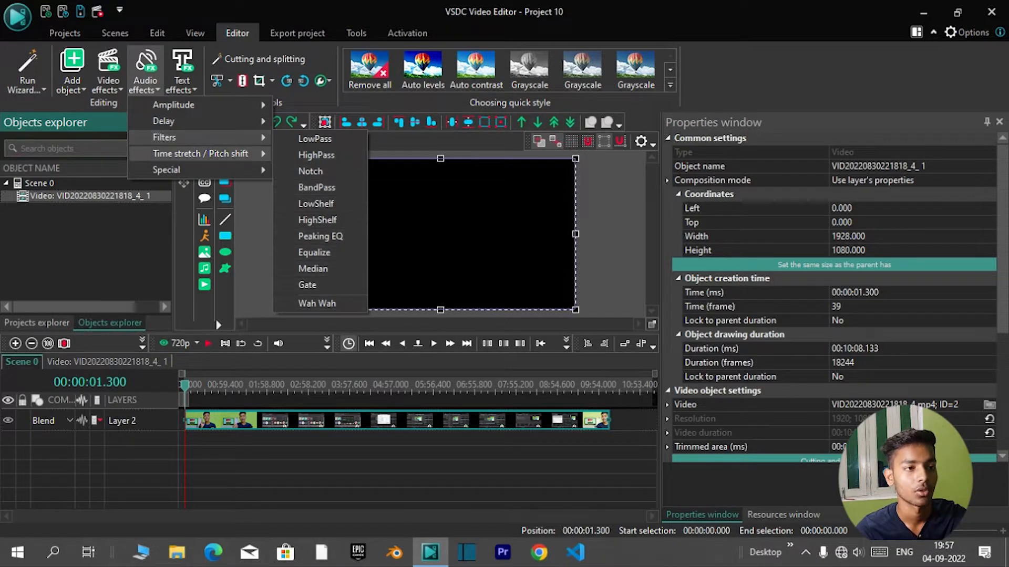
left_click(612, 221)
left_click(236, 421)
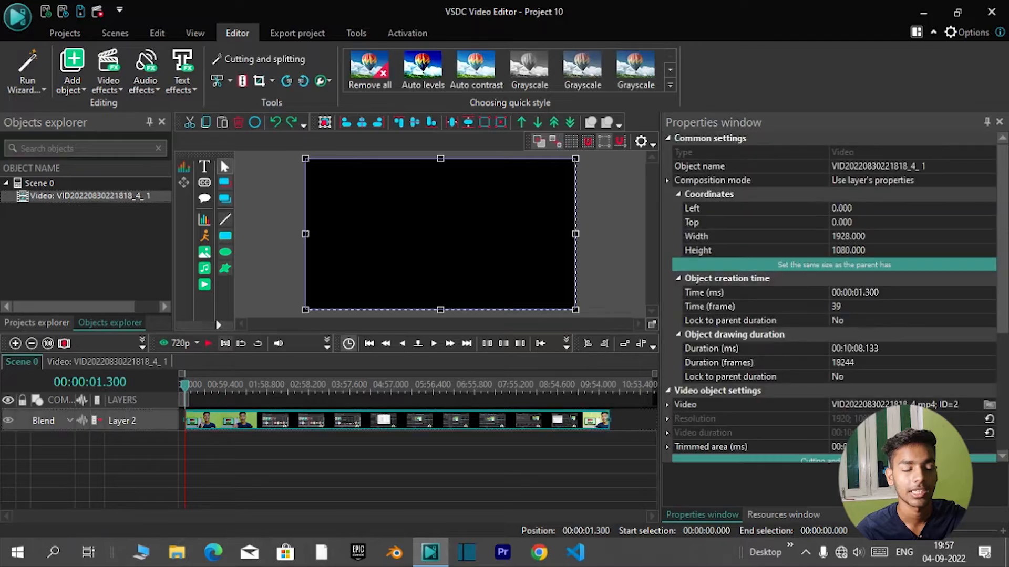
left_click(181, 73)
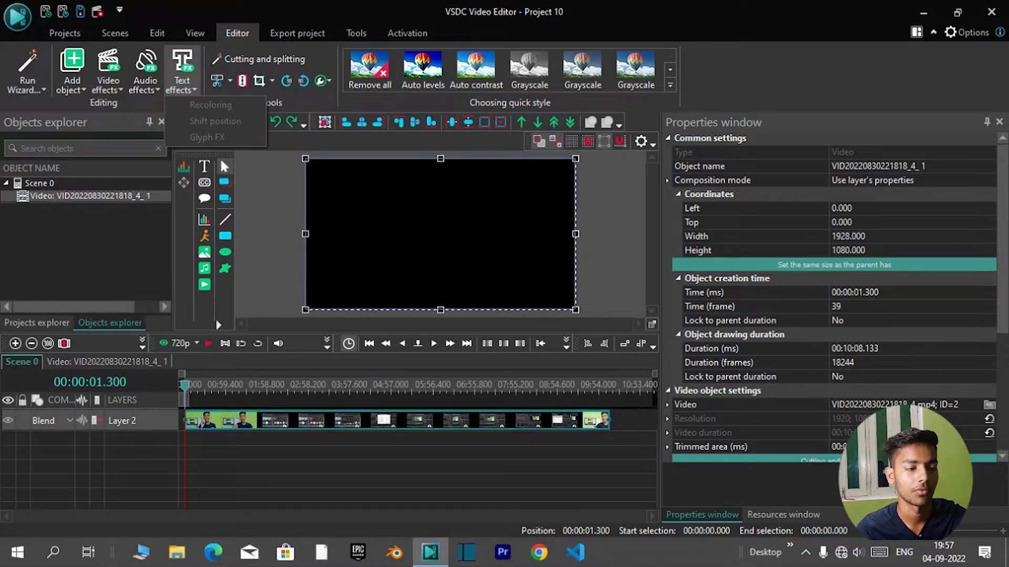
- Move the timeline cursor to 00:01:15.066, apply the Auto levels quick style to the clip and undo it
left_click_drag(185, 386, 252, 387)
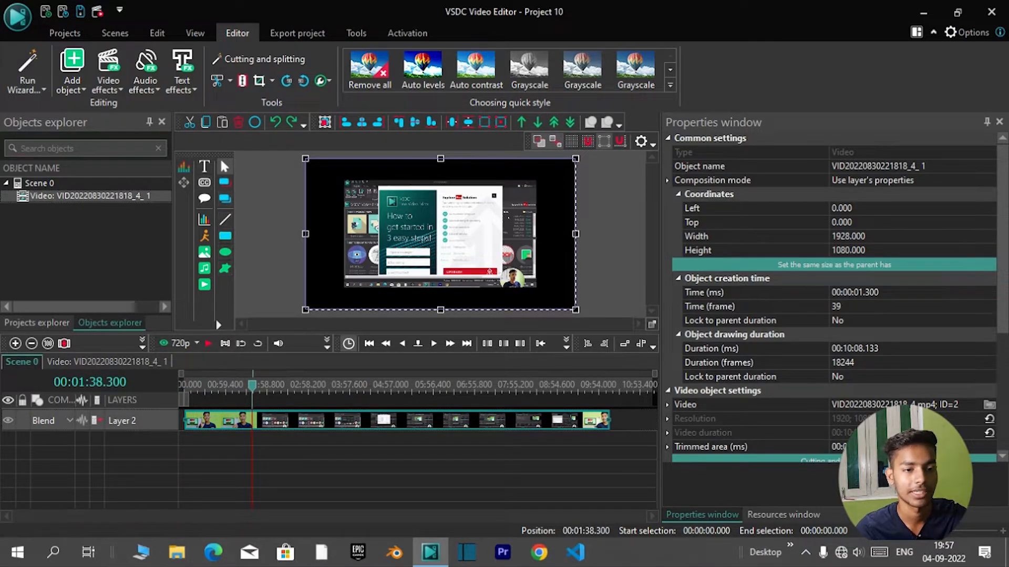
left_click(236, 386)
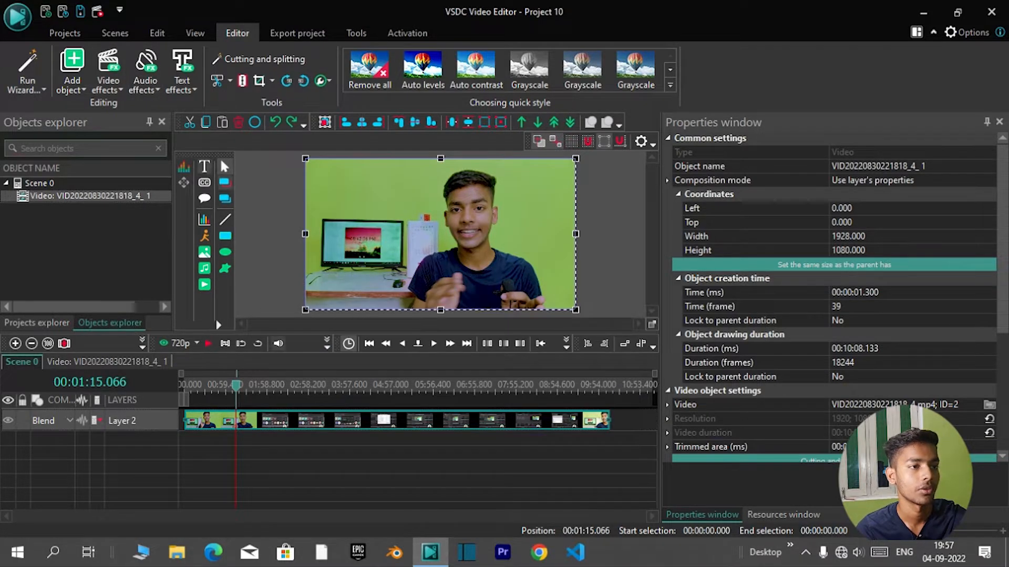
left_click(108, 84)
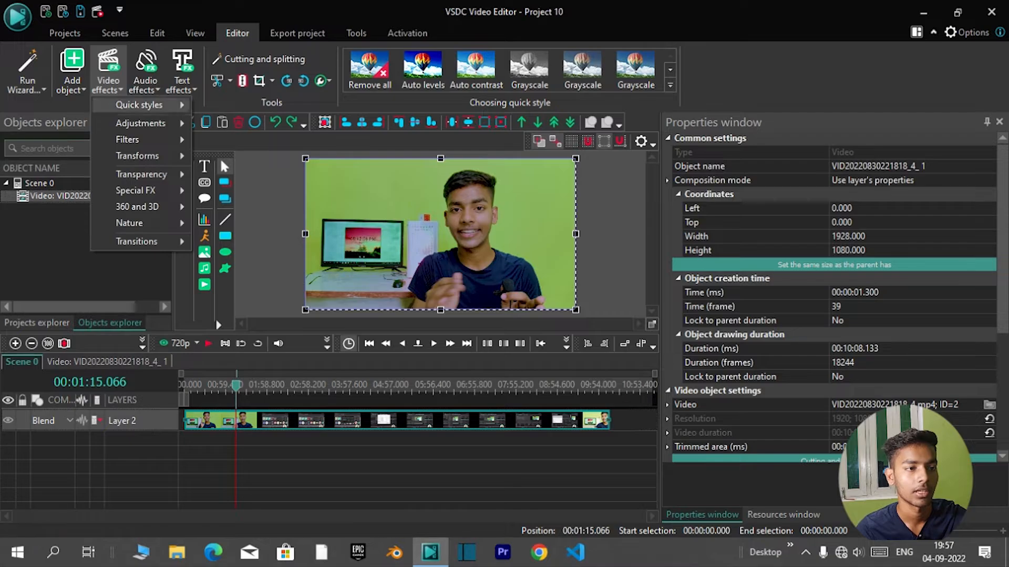
mouse_move(139, 104)
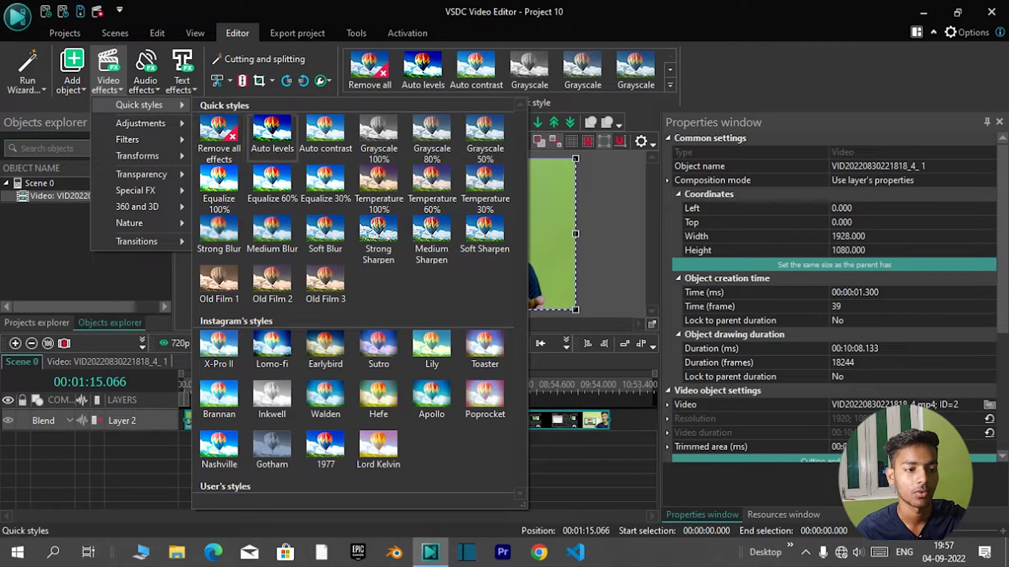
left_click(271, 133)
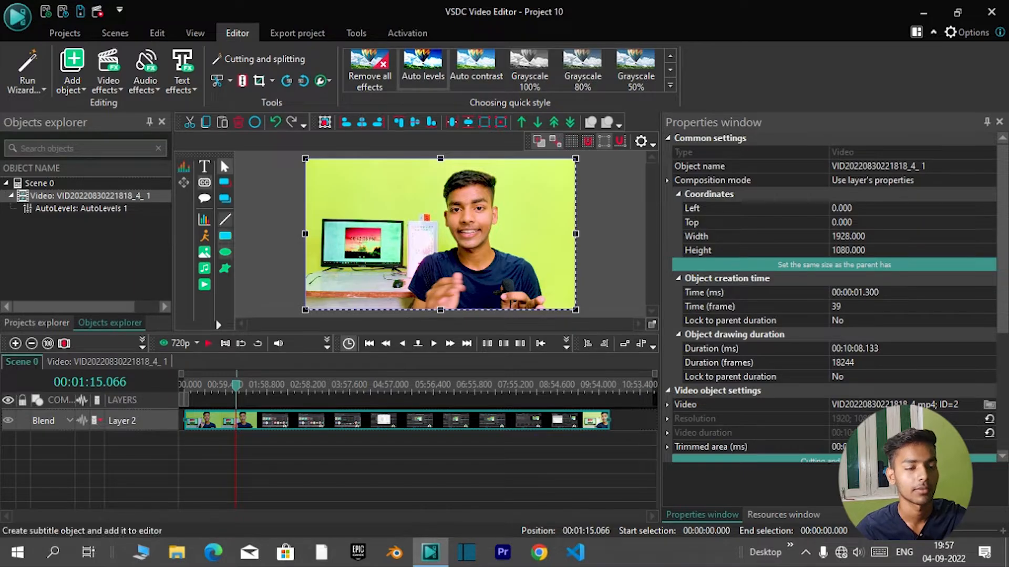
left_click(275, 122)
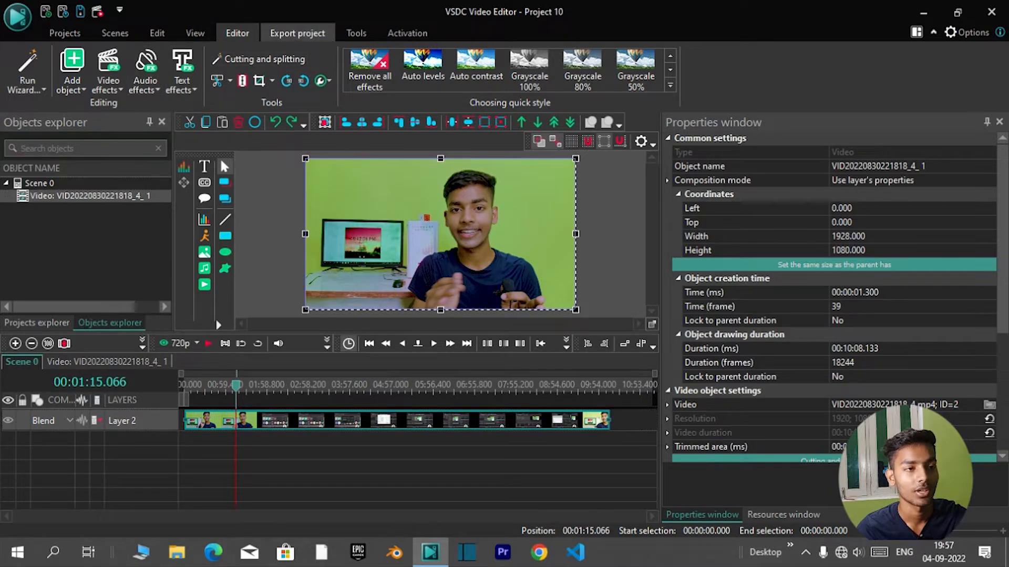
- Open the Android MP4 export settings, choose the High Quality 2340 x 1080 H.264 profile with 160 kbps AAC audio and apply it
left_click(298, 33)
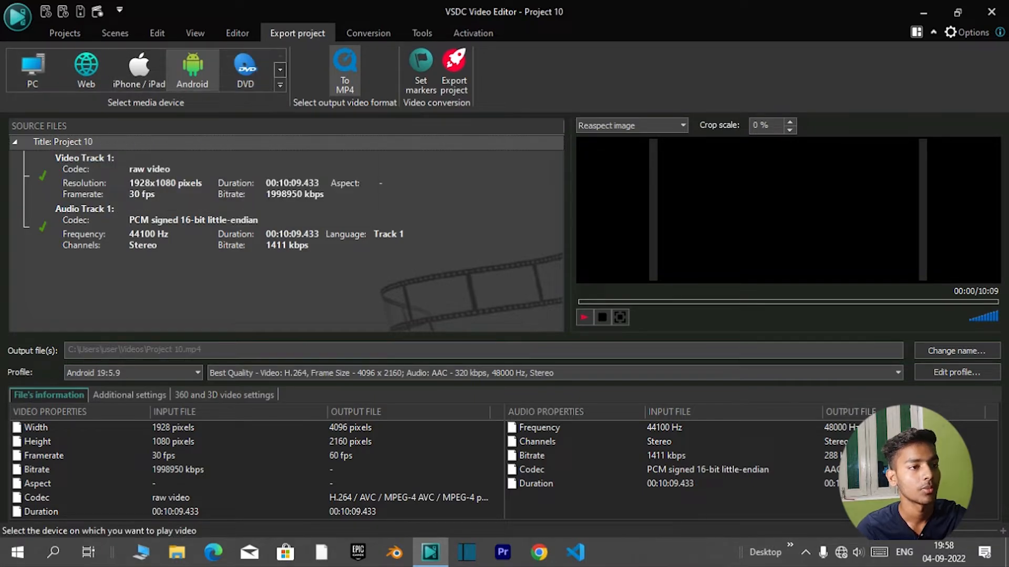
left_click(280, 69)
left_click(280, 55)
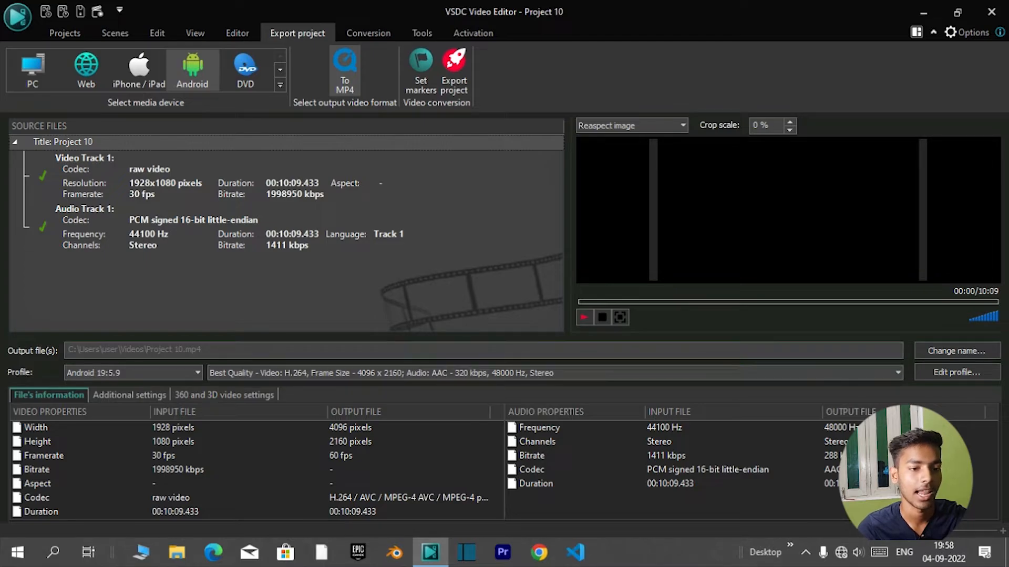
left_click(525, 373)
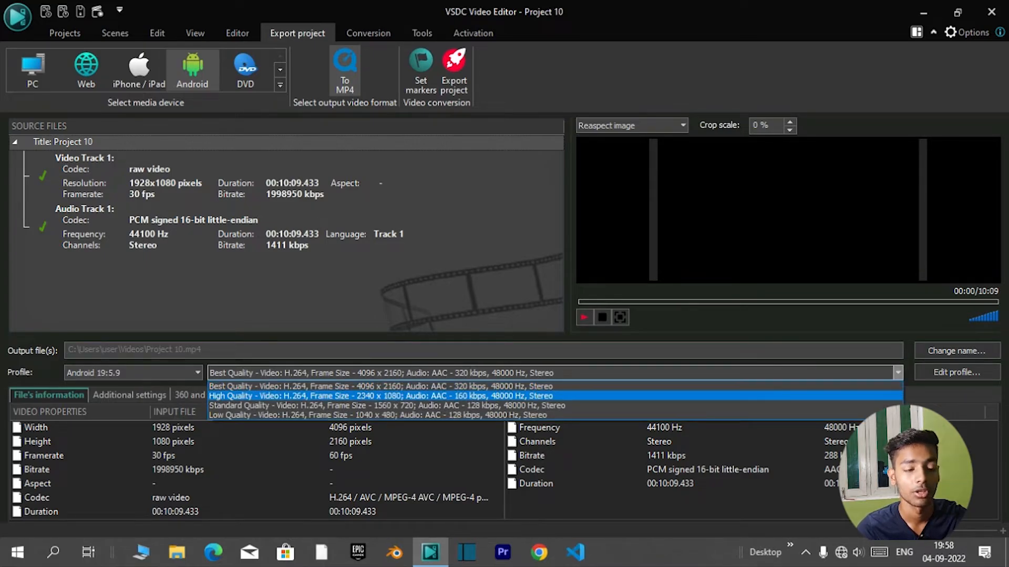
left_click(526, 395)
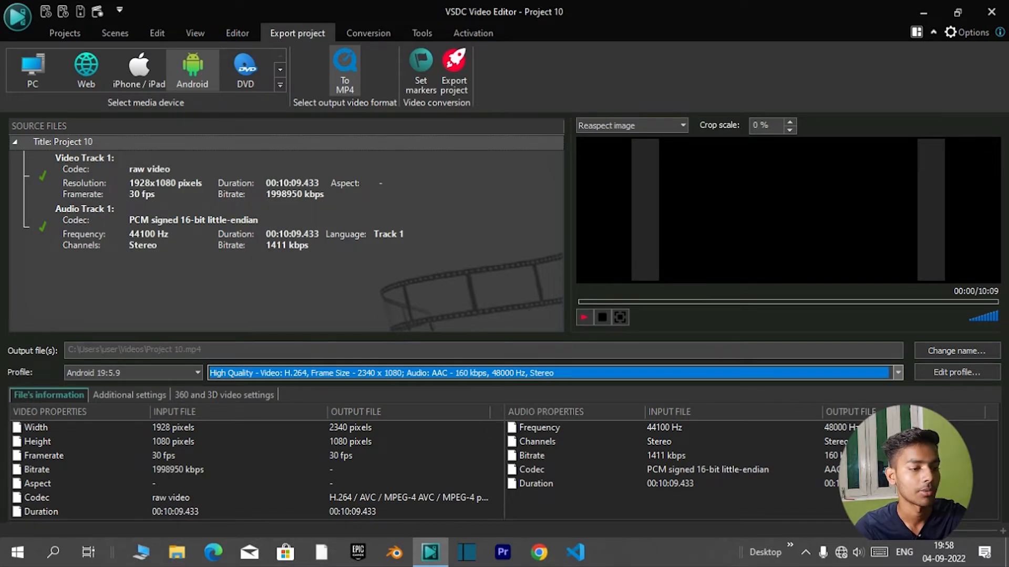
left_click(957, 373)
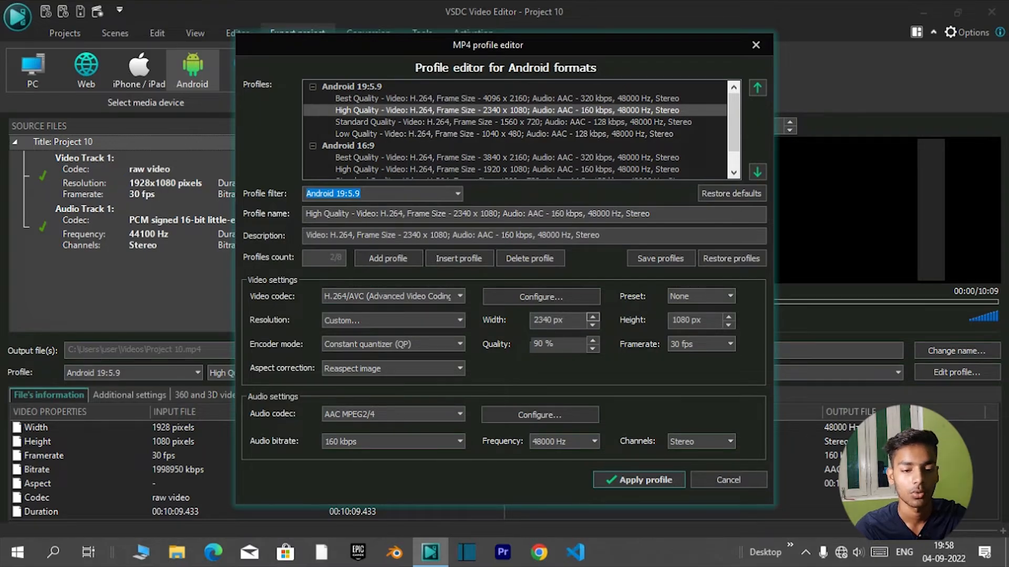
left_click(639, 479)
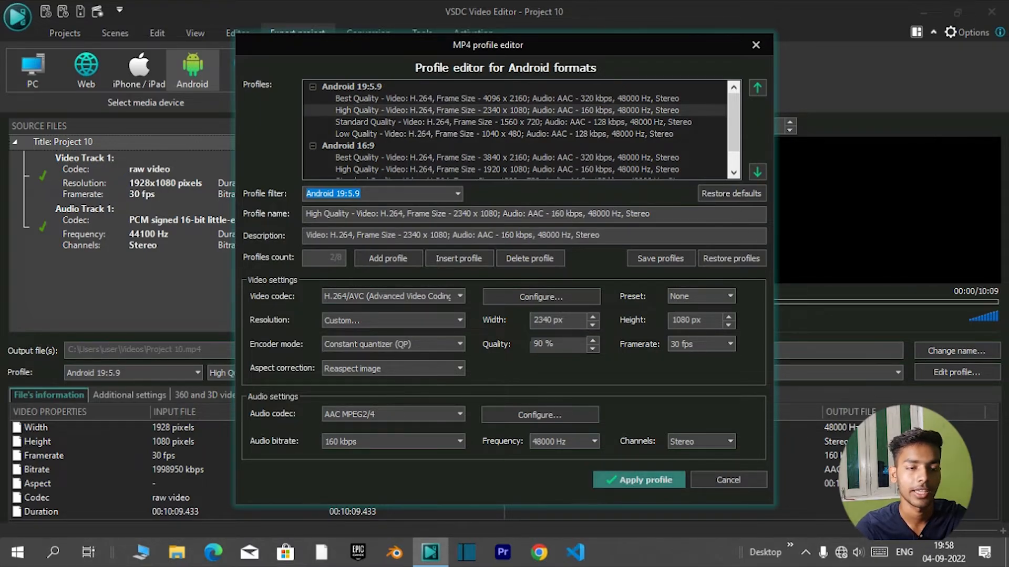
- Export the project as Project 10.mp4 without premium features, replacing the existing output file
left_click(454, 73)
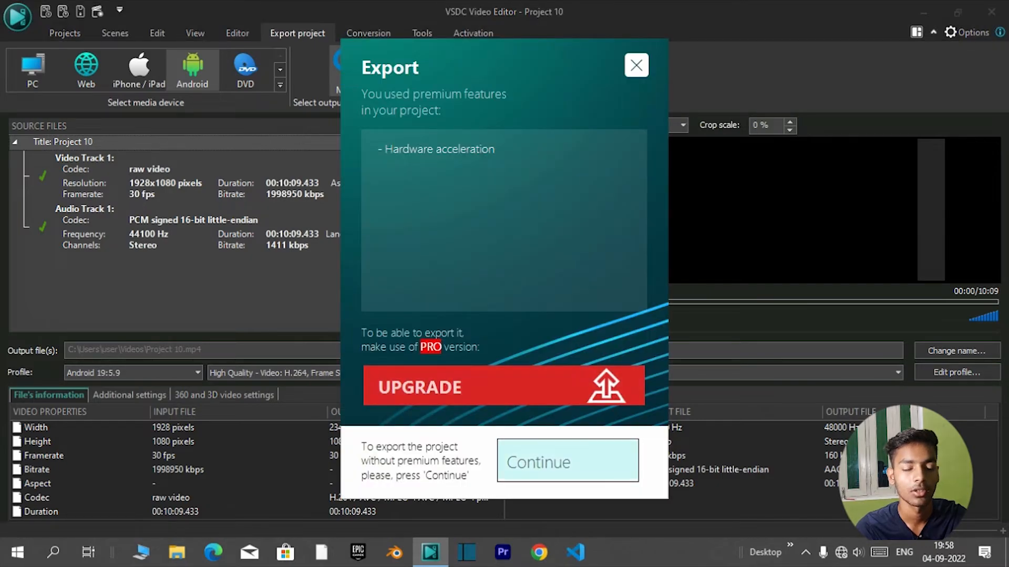
left_click(568, 461)
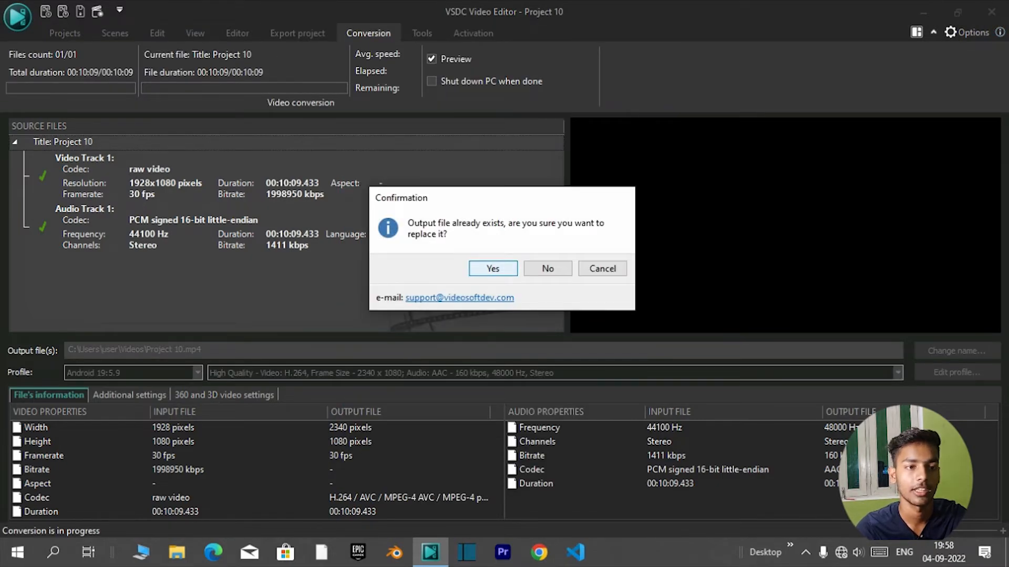
key("Return")
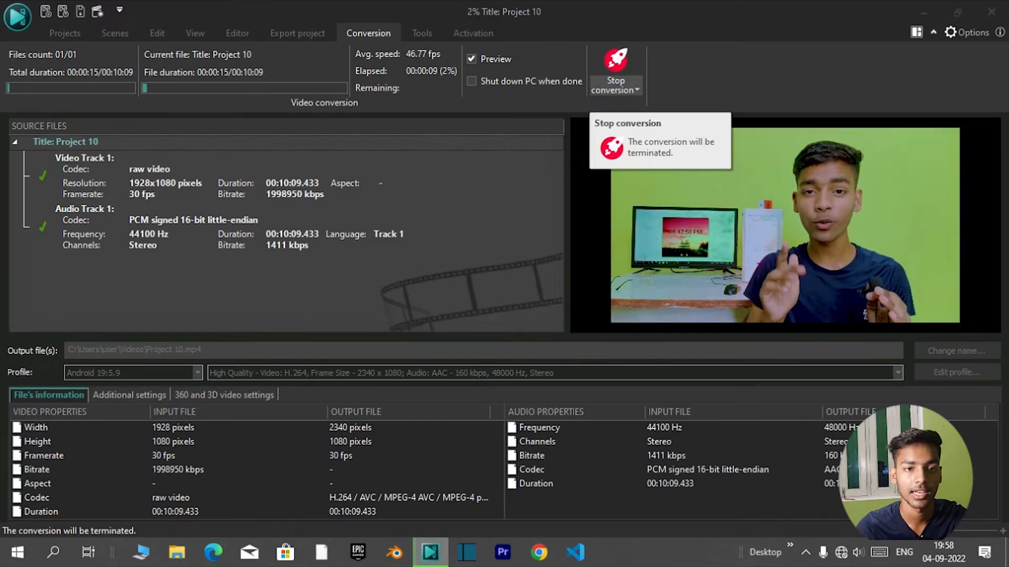
left_click(616, 86)
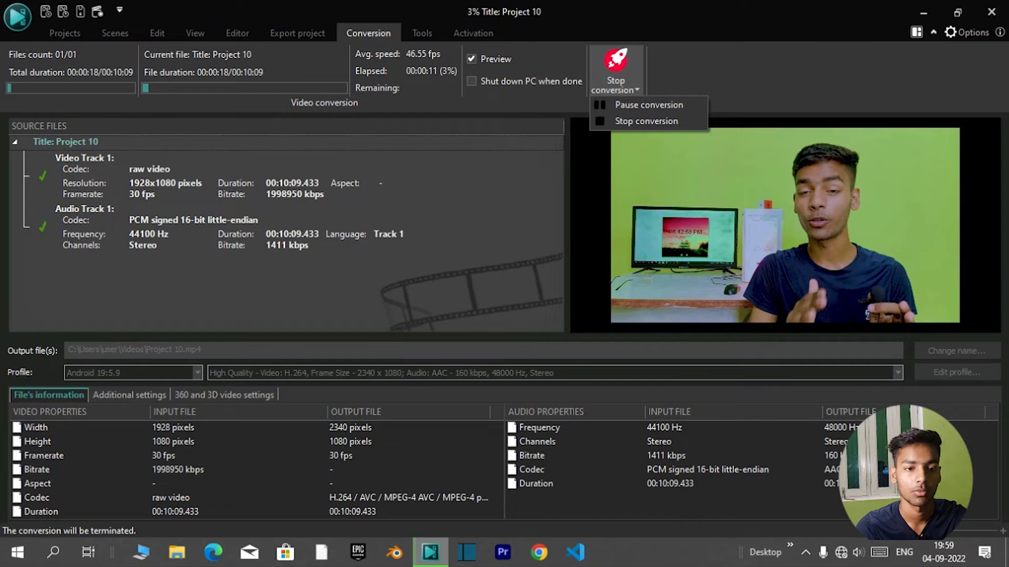
key("Escape")
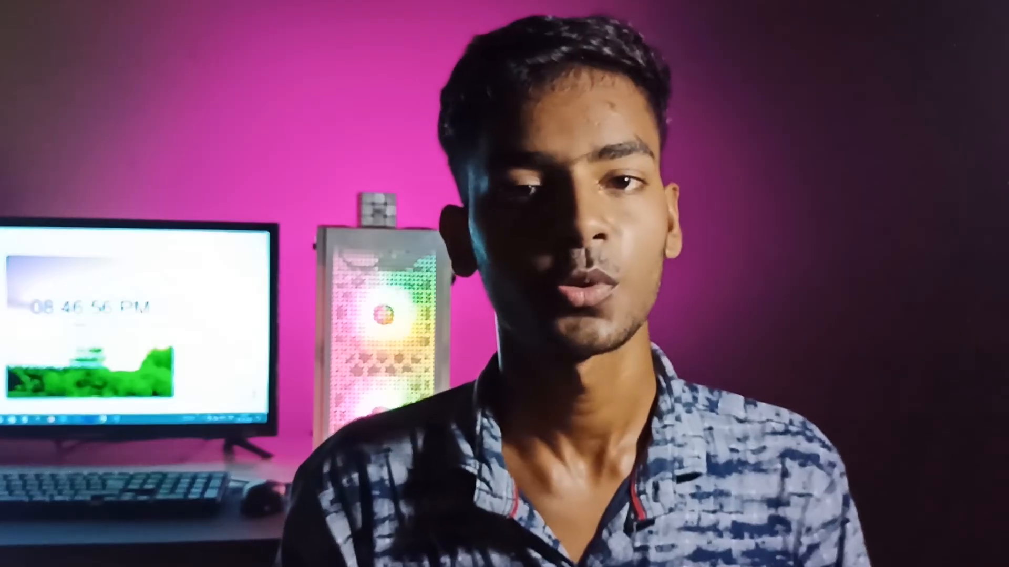